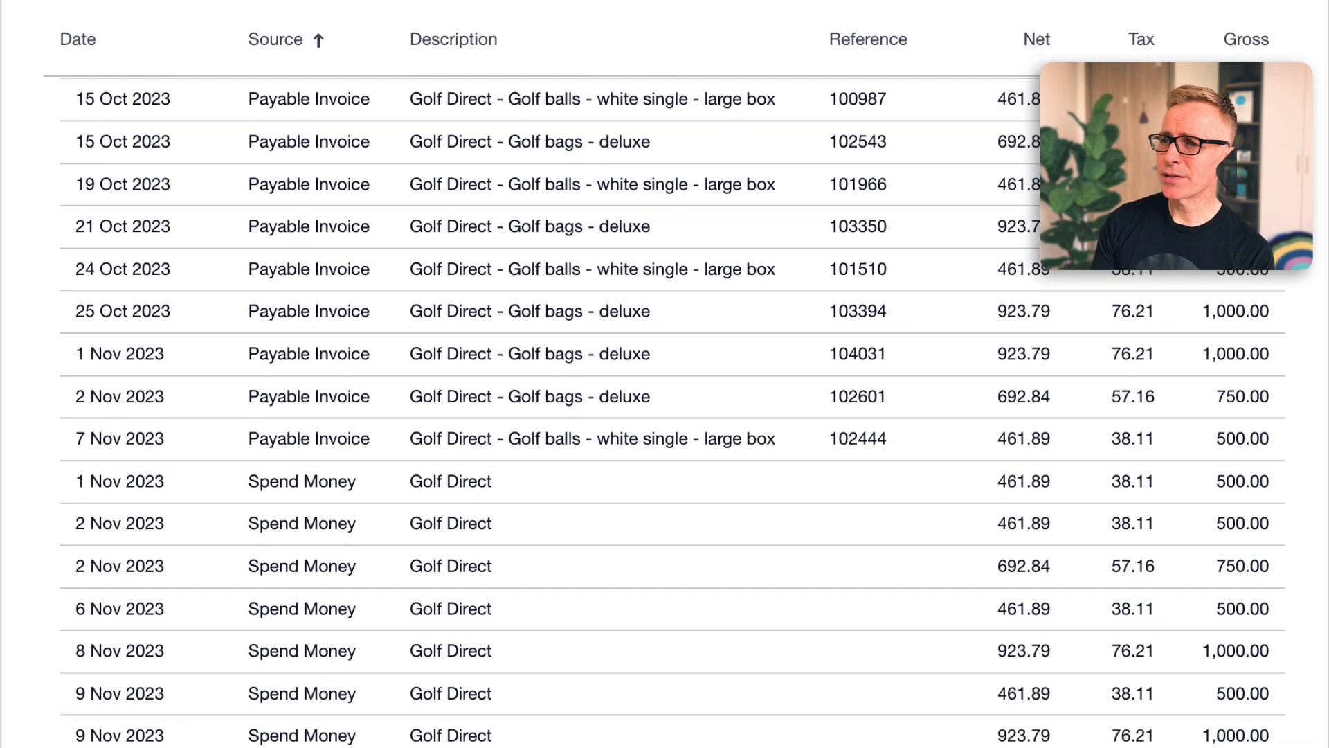
scroll(665, 416, "down", 1)
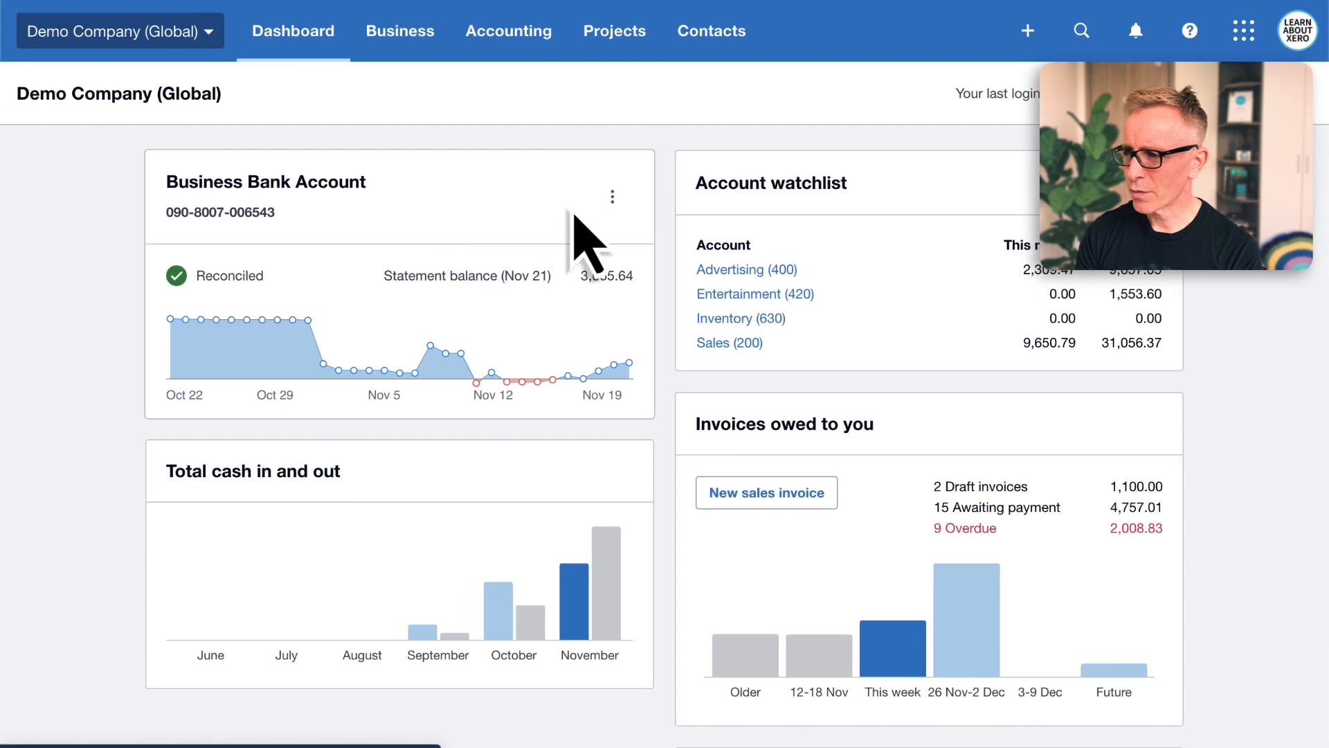
left_click(613, 198)
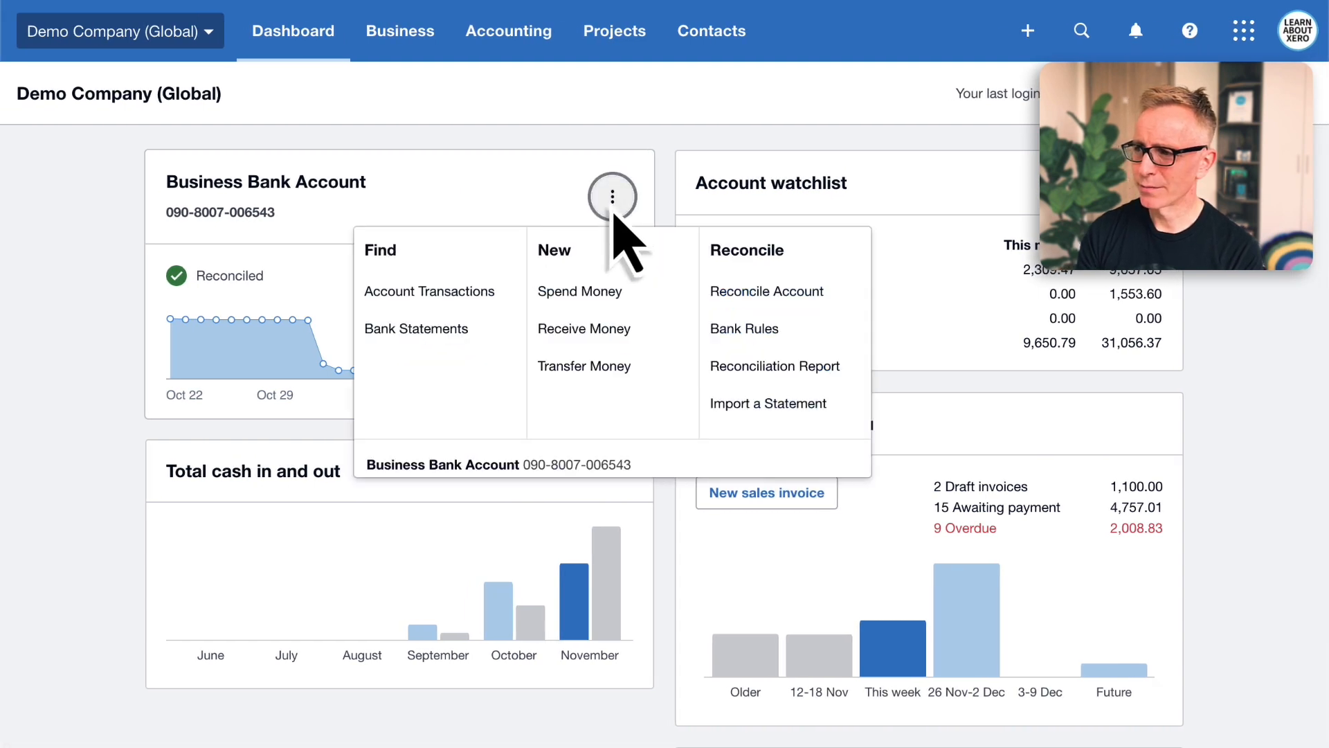
left_click(471, 302)
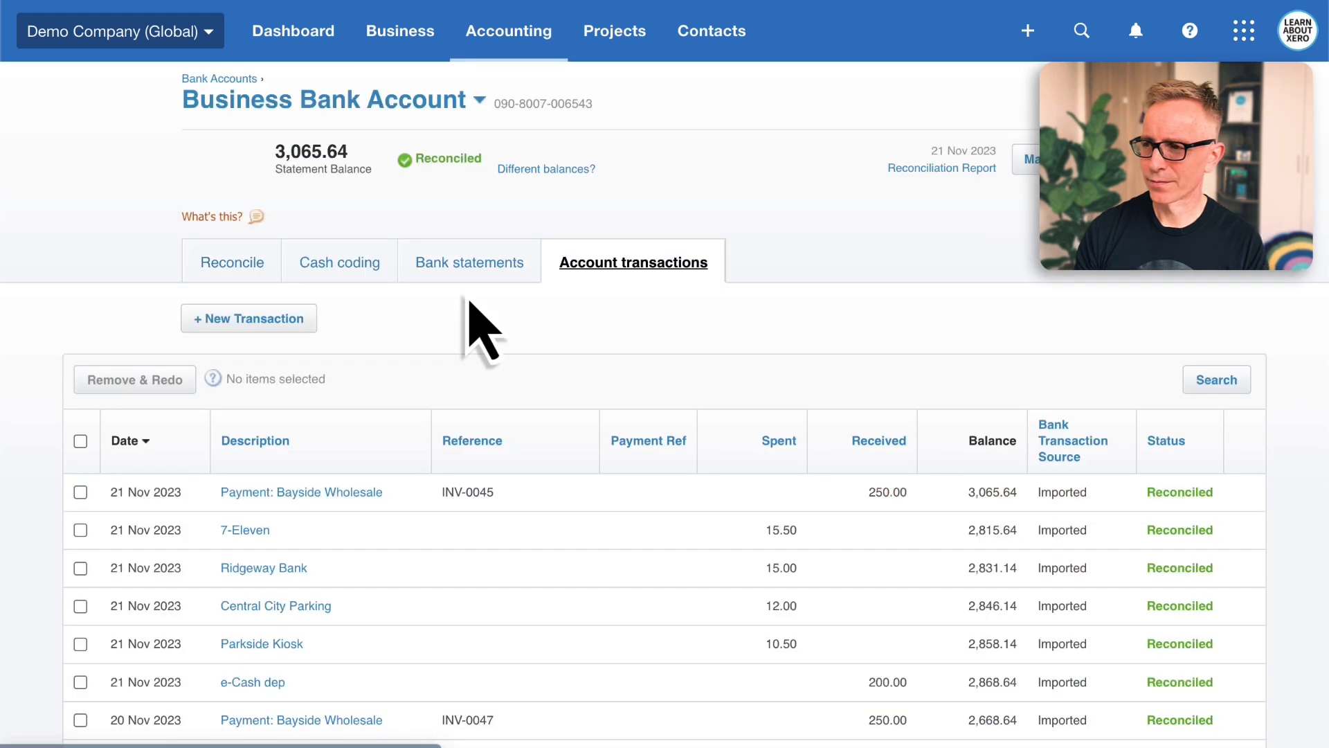
left_click(1219, 392)
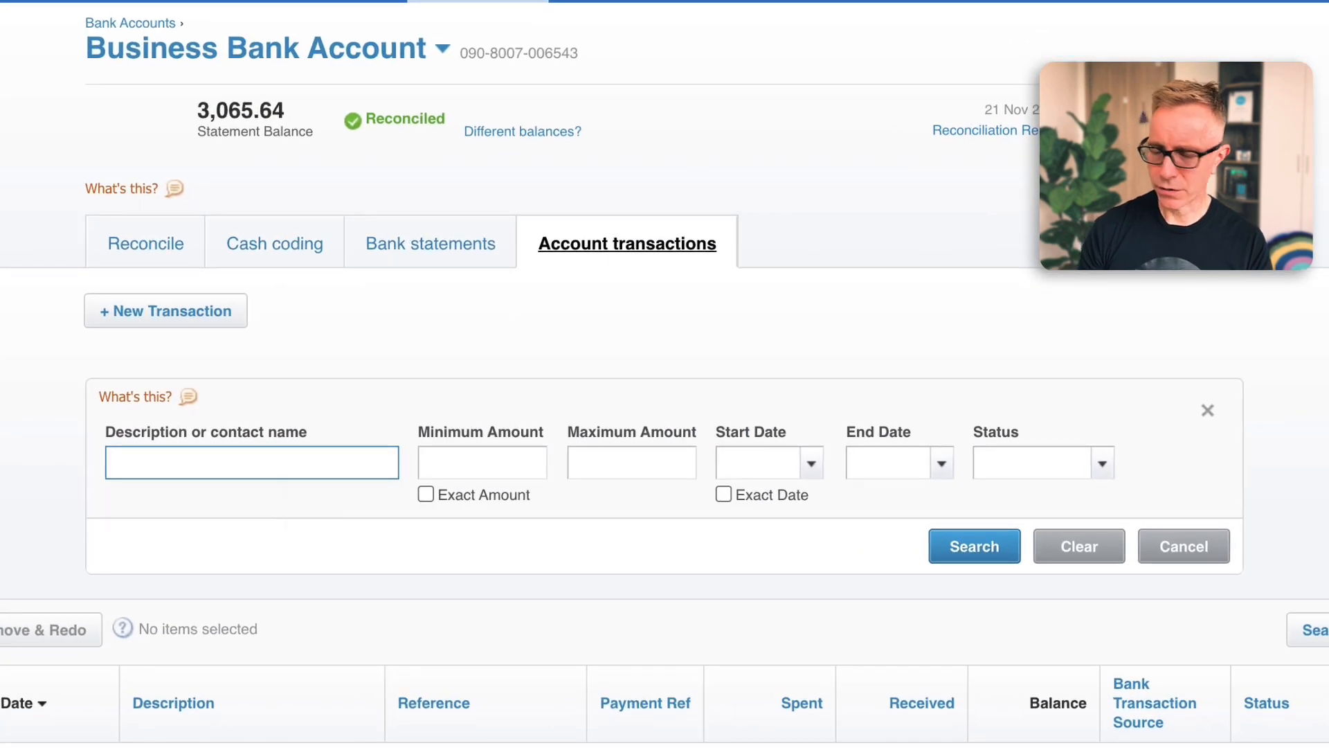
type("golf direct")
key("Return")
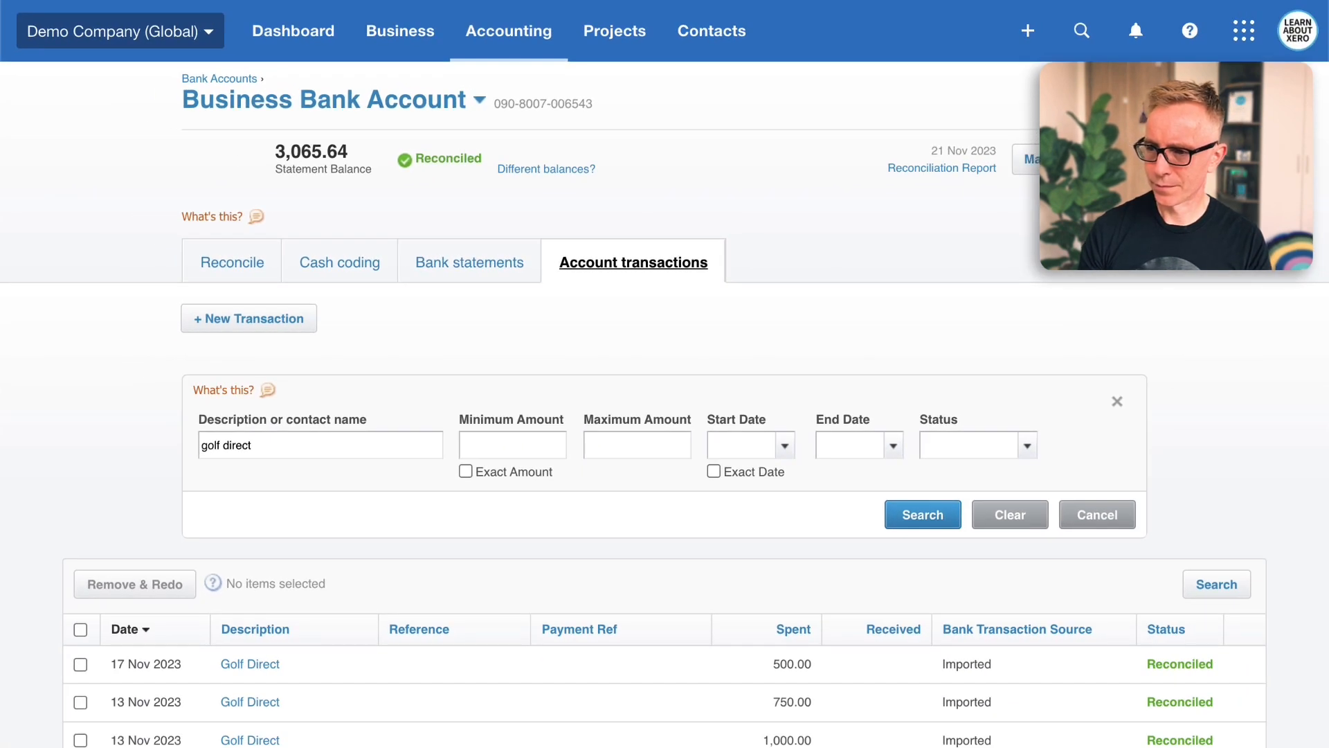
scroll(665, 443, "down", 5)
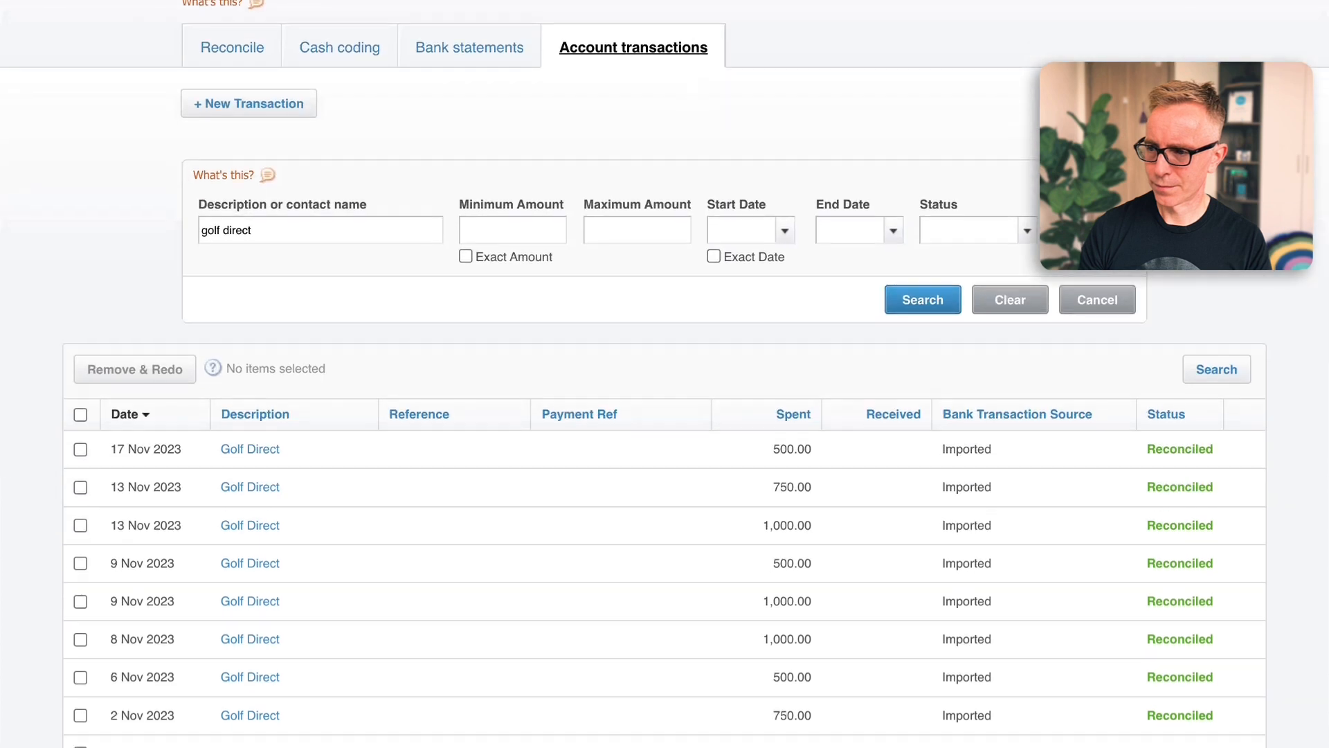
scroll(665, 443, "down", 1)
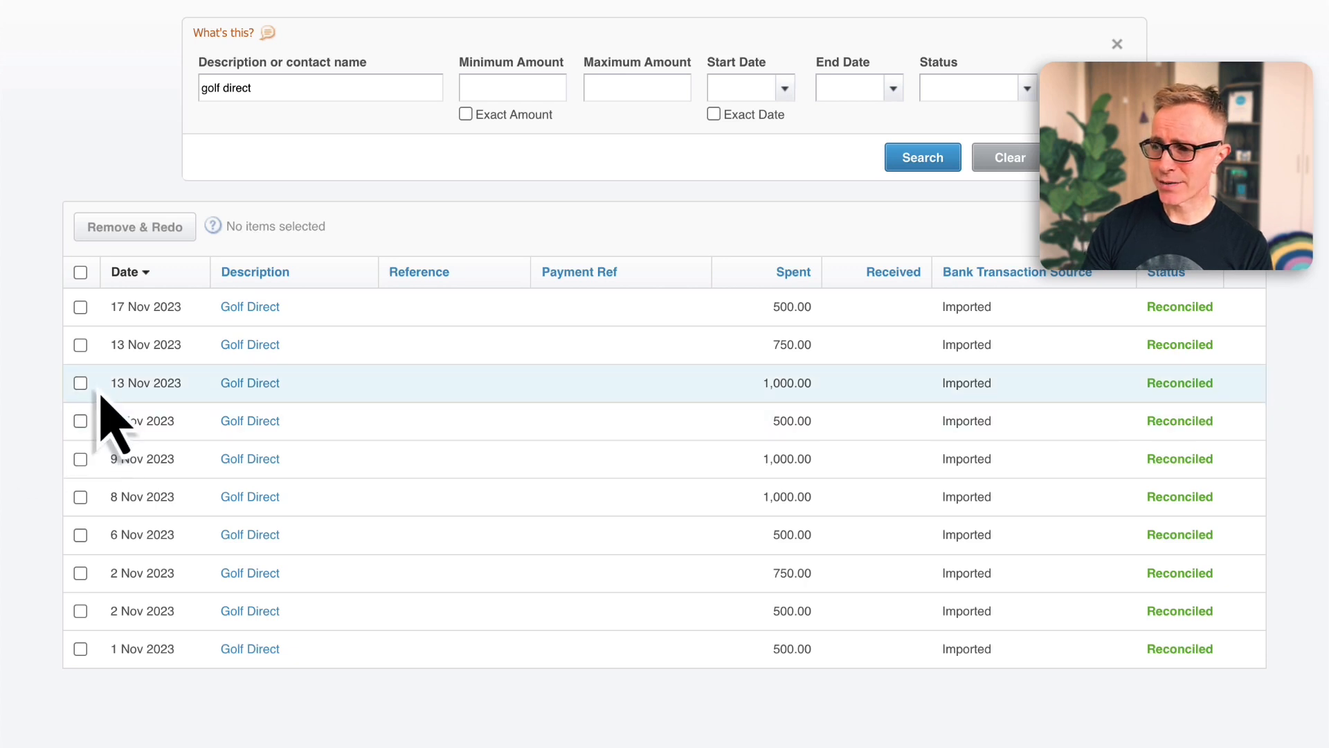
Select all ten Golf Direct transactions and remove them with Remove & Redo, confirming the removal
left_click(80, 273)
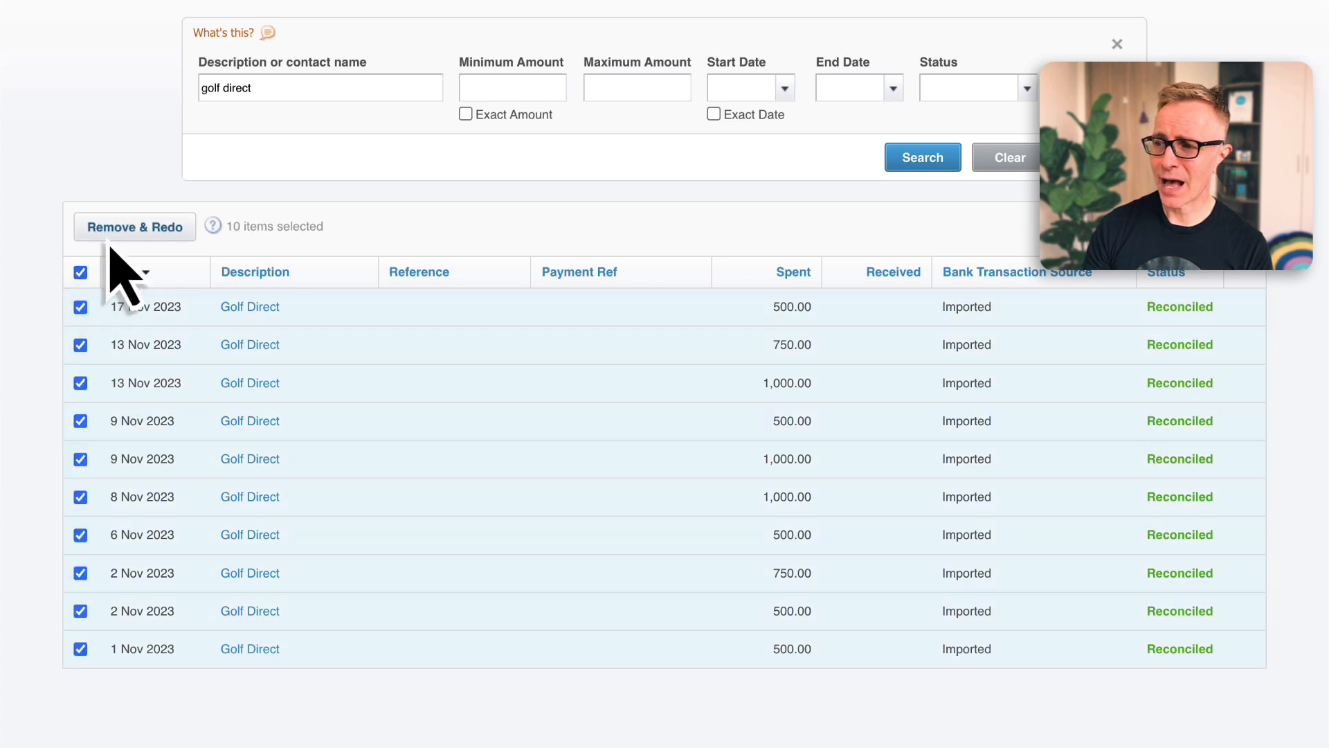
left_click(131, 228)
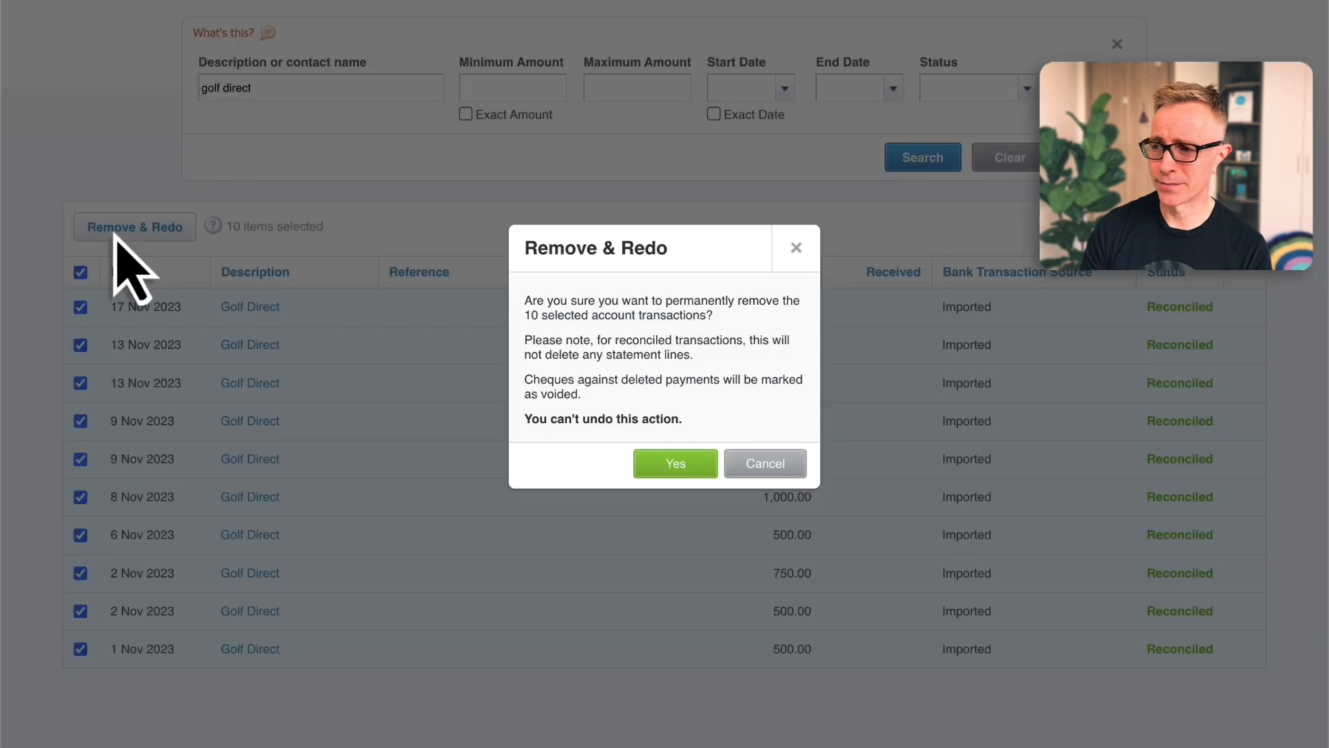
left_click(675, 463)
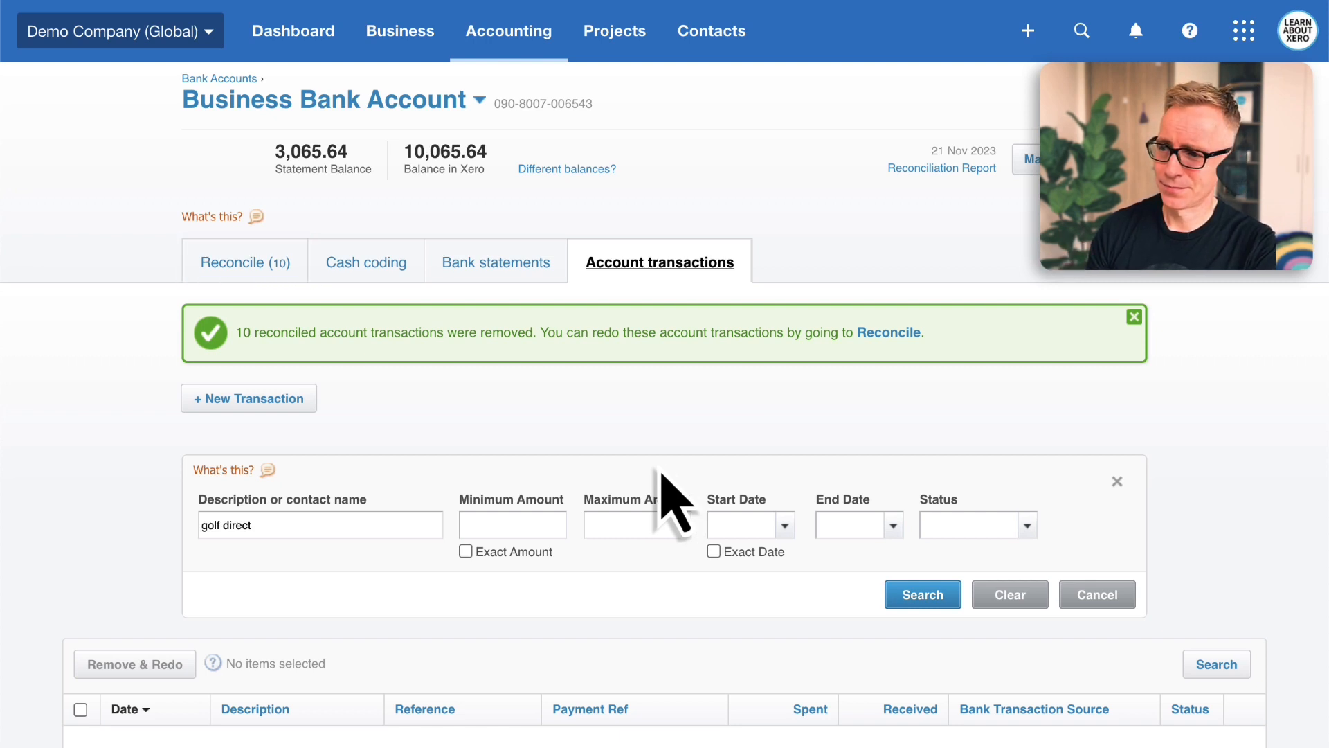
Reconcile the Golf Direct lines: match the 1 Nov 2023 line to the 14 Oct invoice 100951, then accept the next two suggested matches
left_click(259, 278)
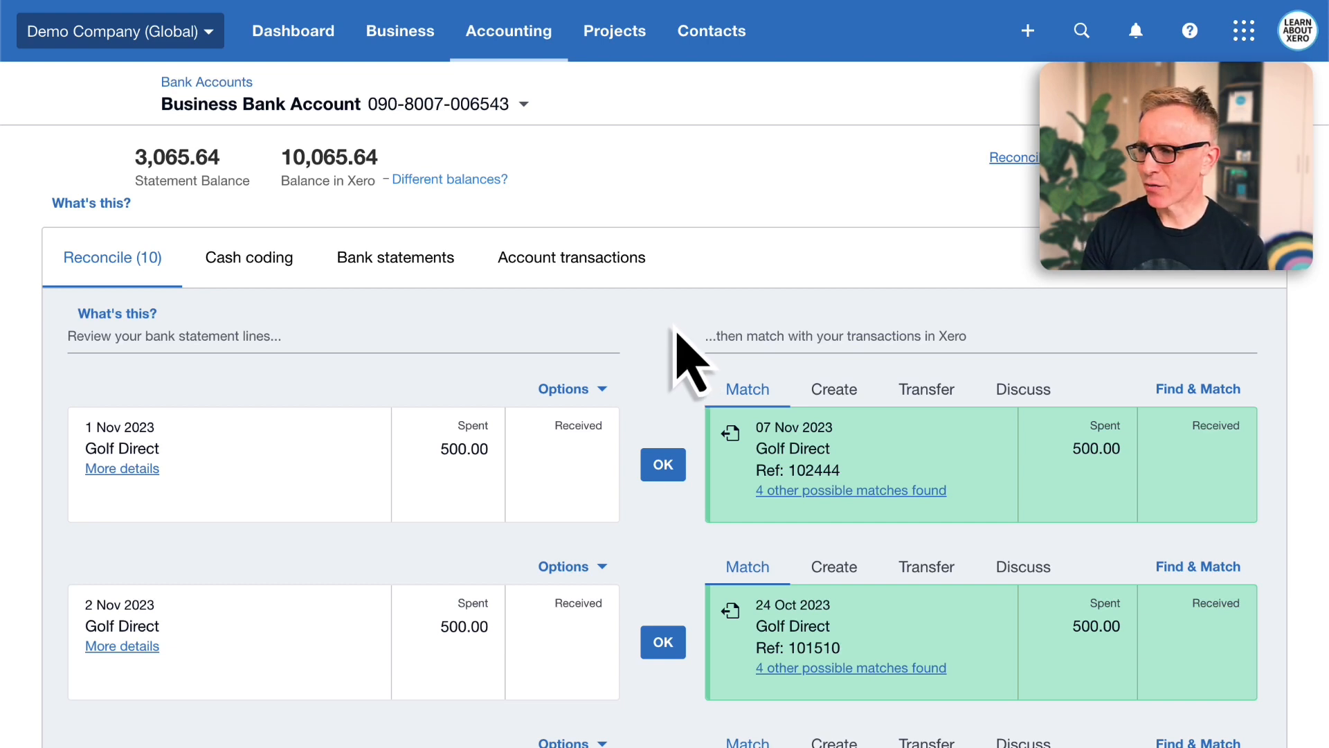
left_click(811, 493)
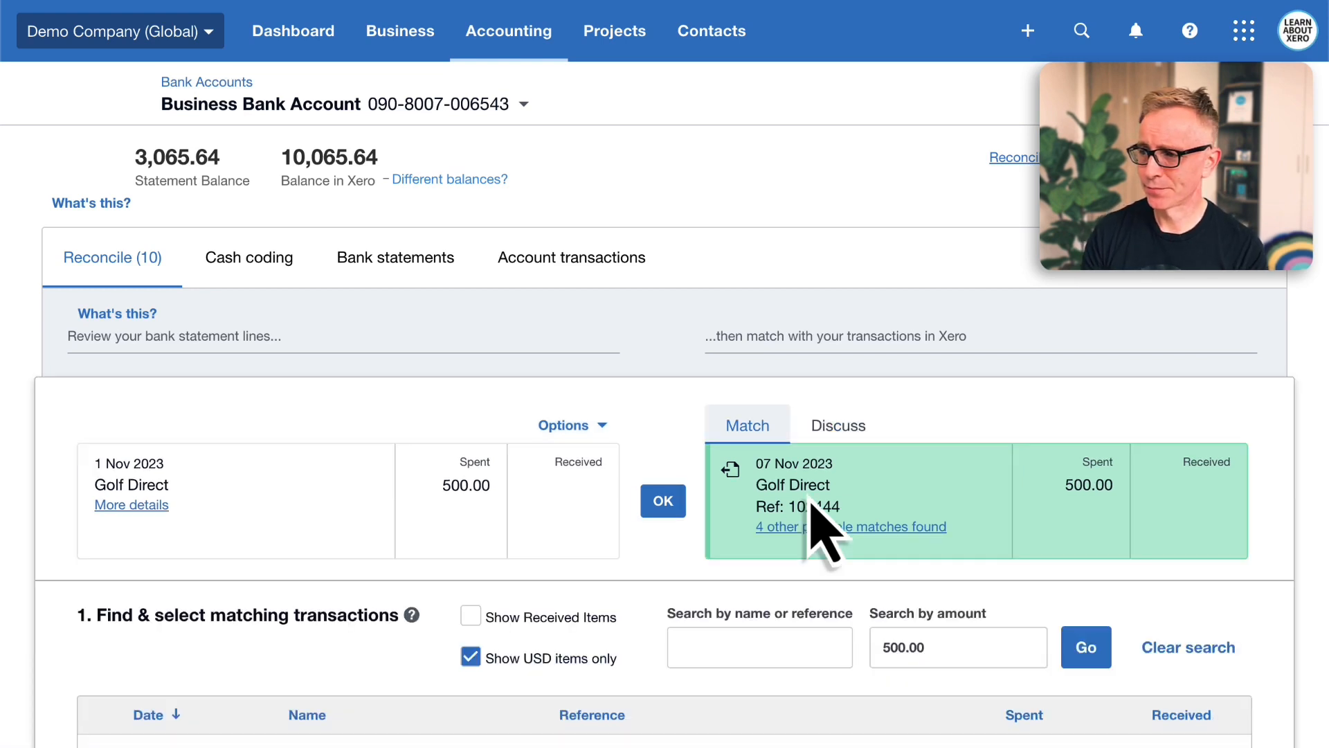
scroll(617, 547, "down", 3)
scroll(617, 567, "down", 1)
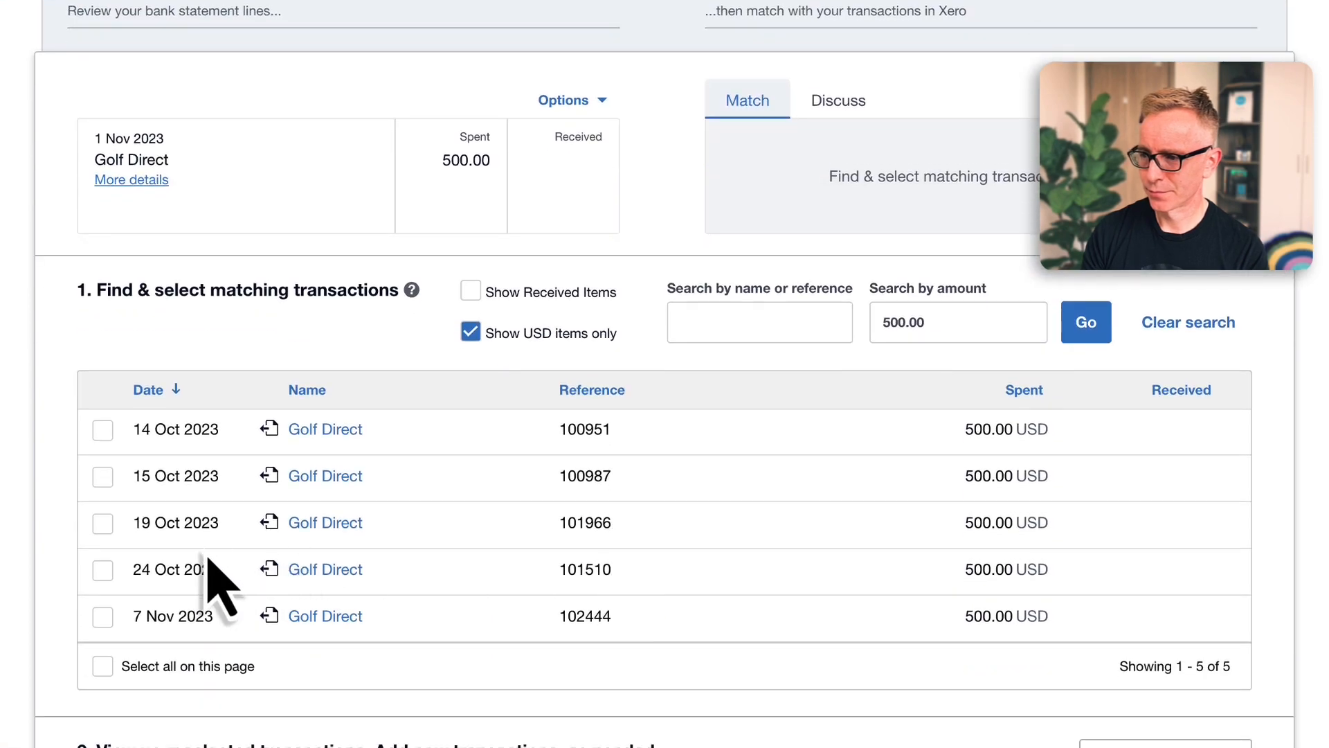
left_click(102, 430)
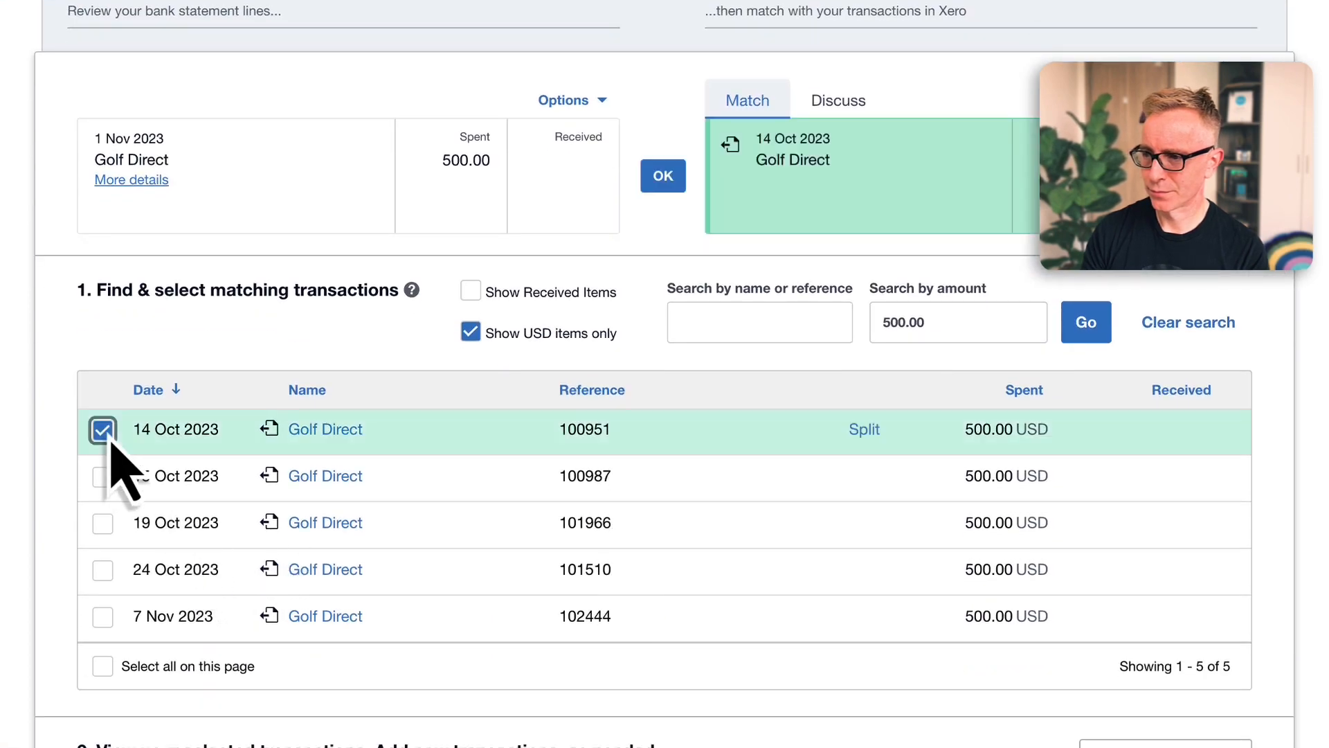
left_click(661, 185)
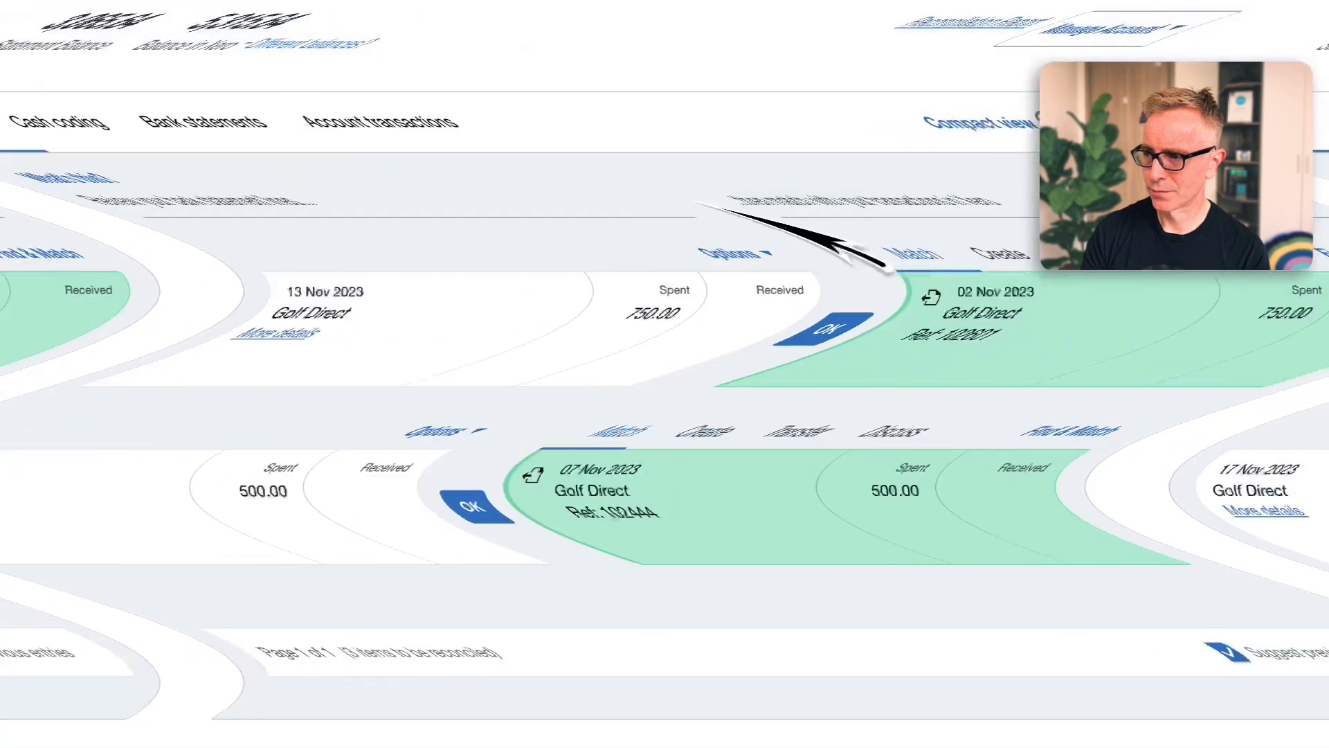
left_click(663, 331)
left_click(663, 473)
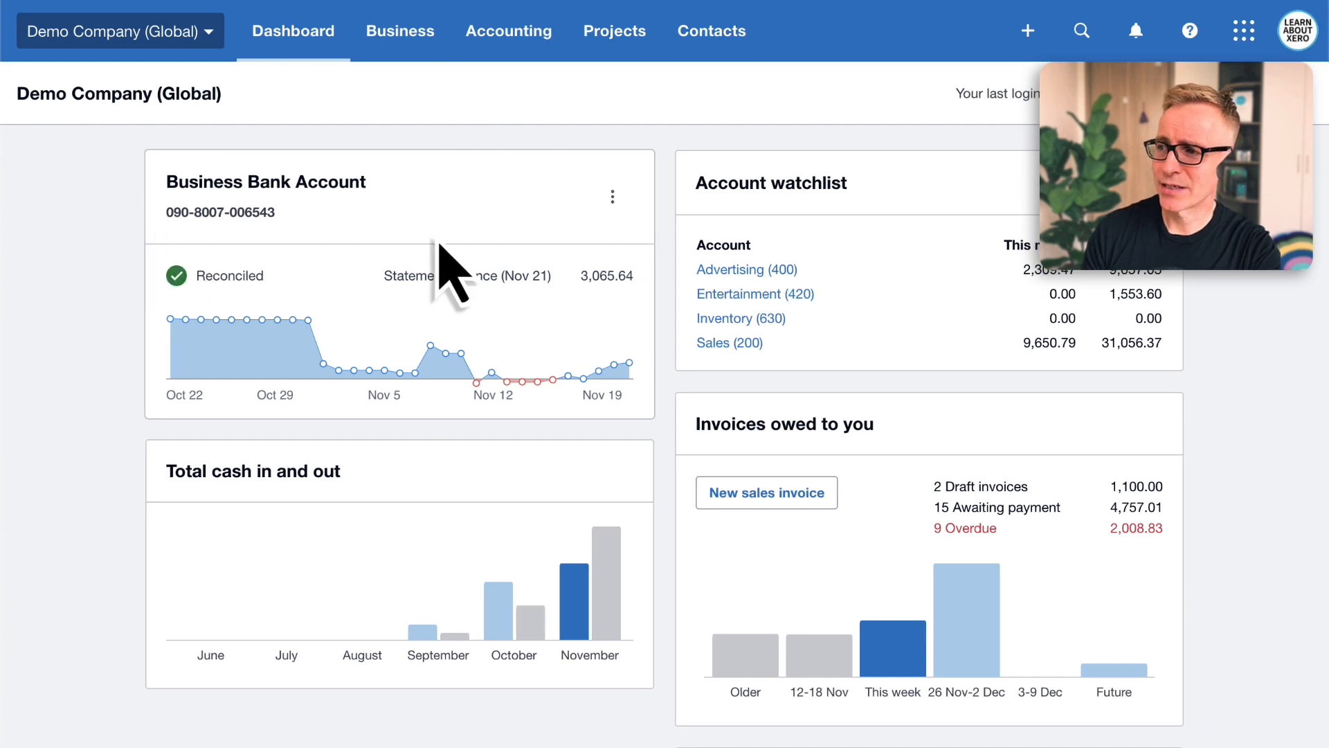
left_click(613, 207)
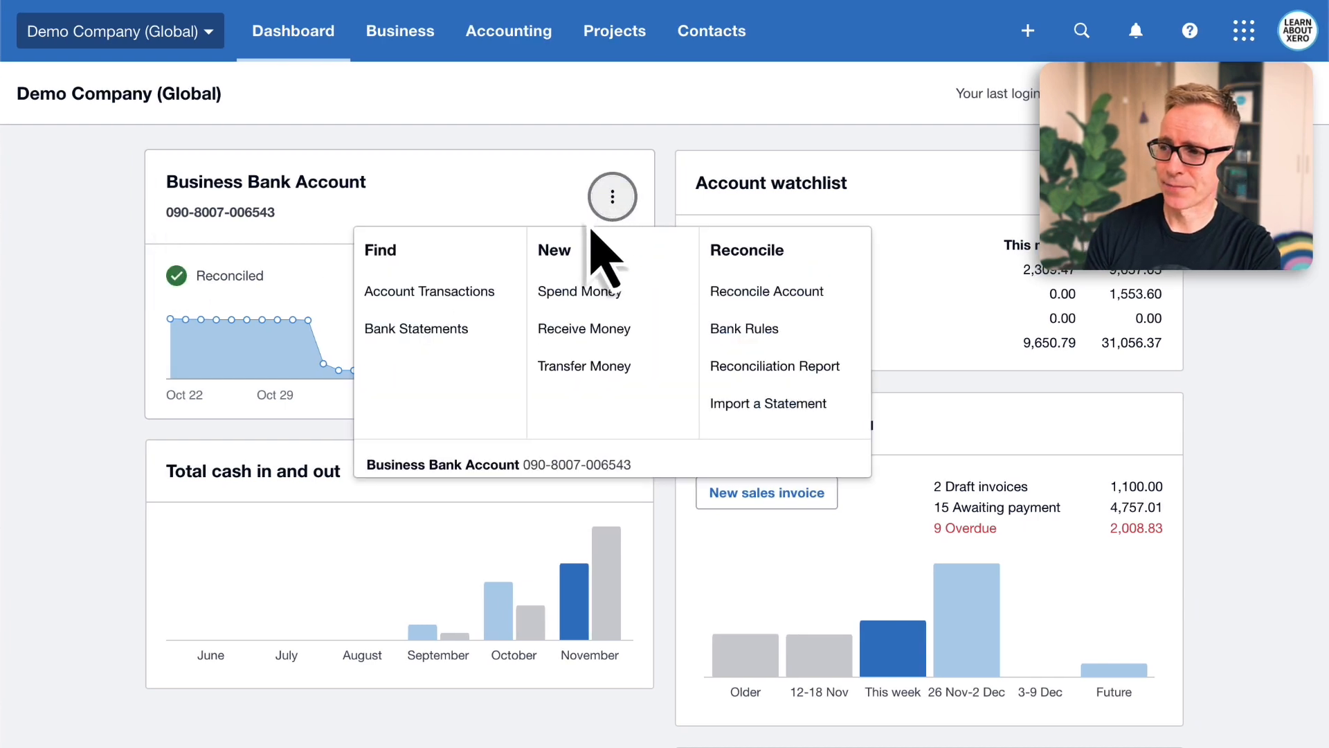
left_click(450, 302)
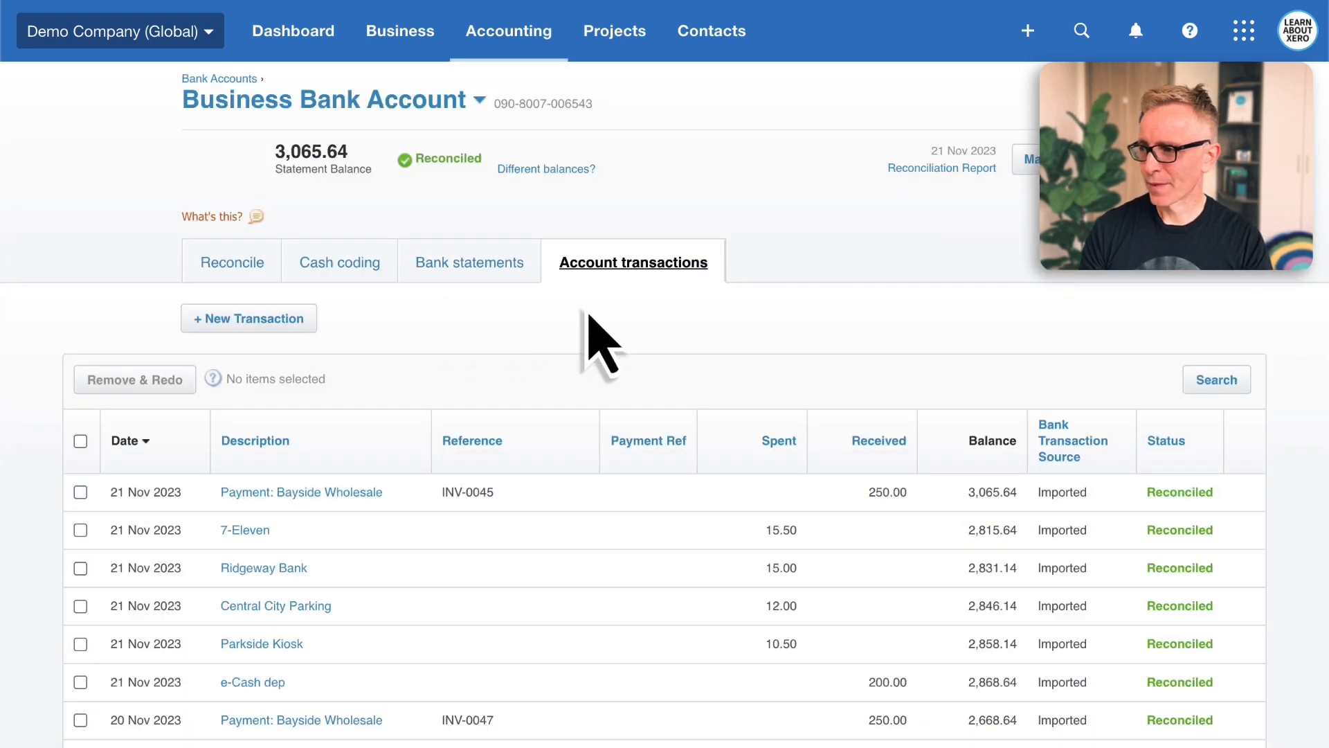
left_click(1216, 379)
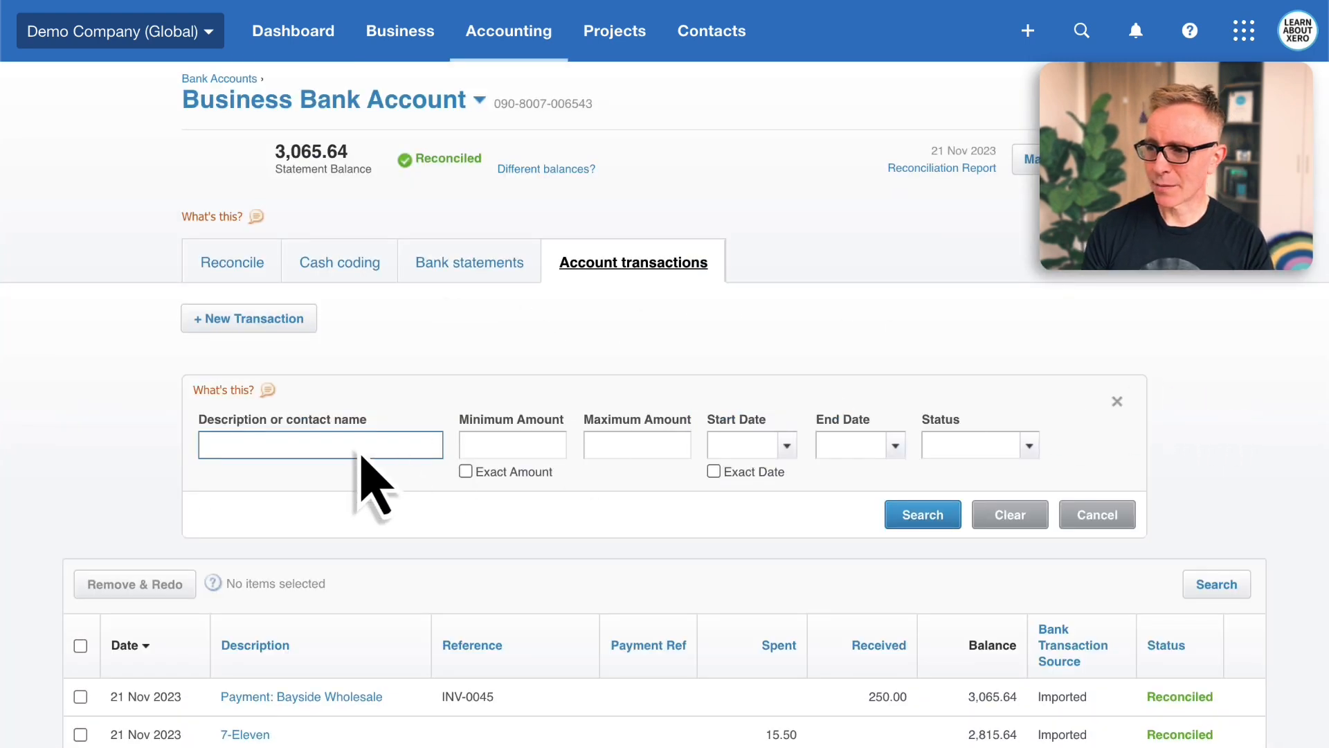
type("payment")
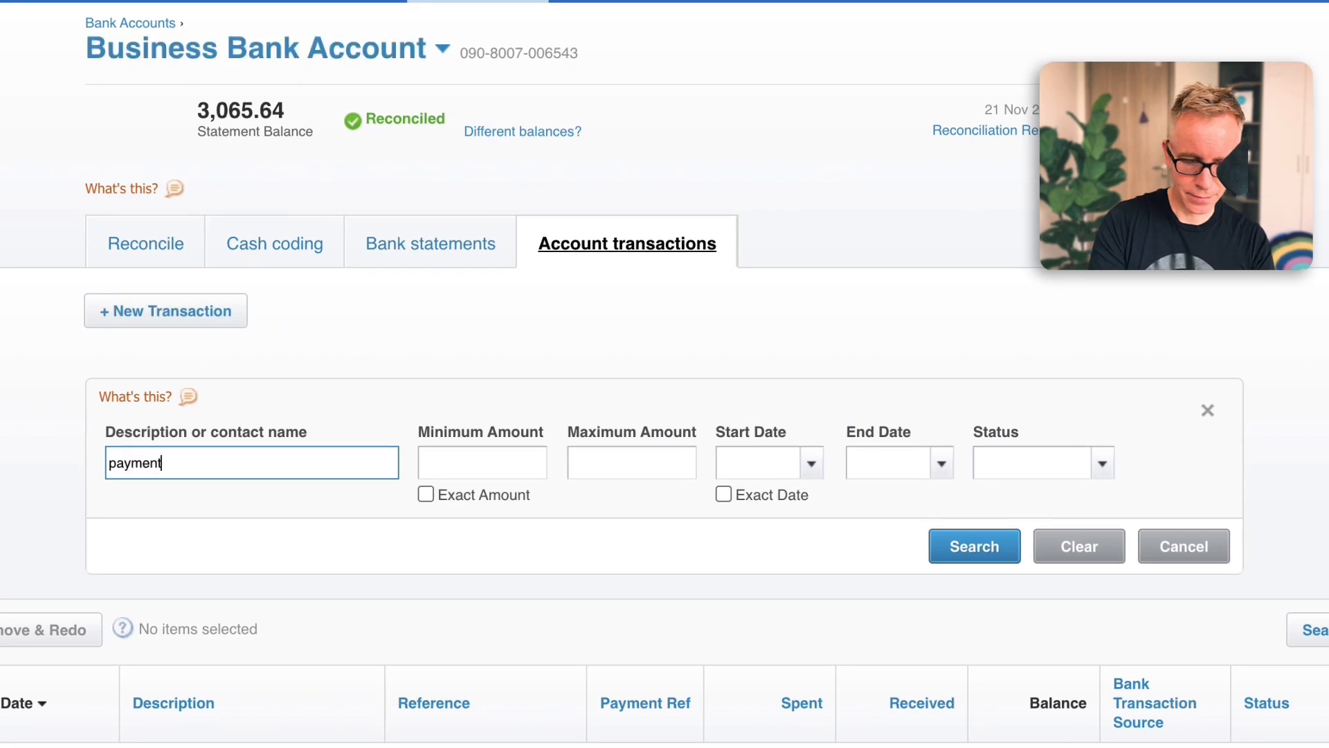
key("Return")
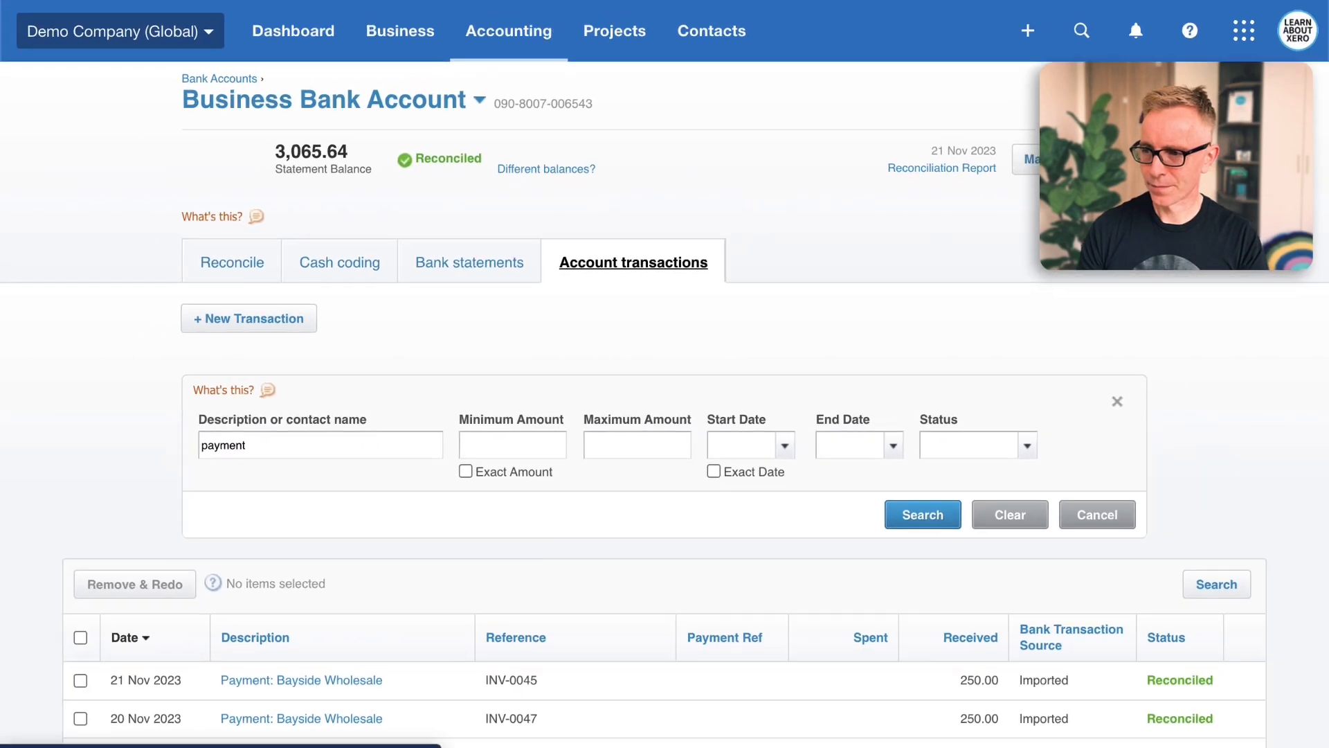
scroll(665, 443, "down", 6)
scroll(665, 443, "down", 2)
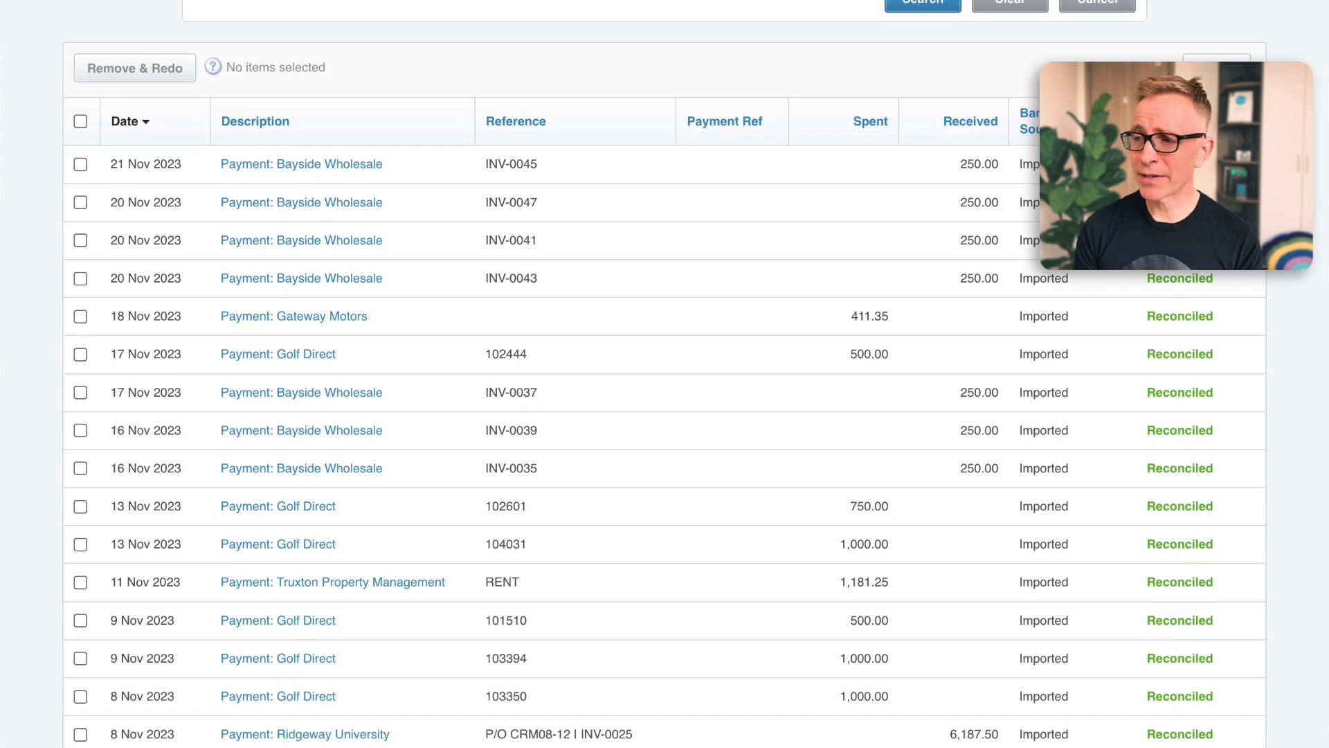
Refine the transaction search to "payment: bayside"
scroll(665, 443, "up", 7)
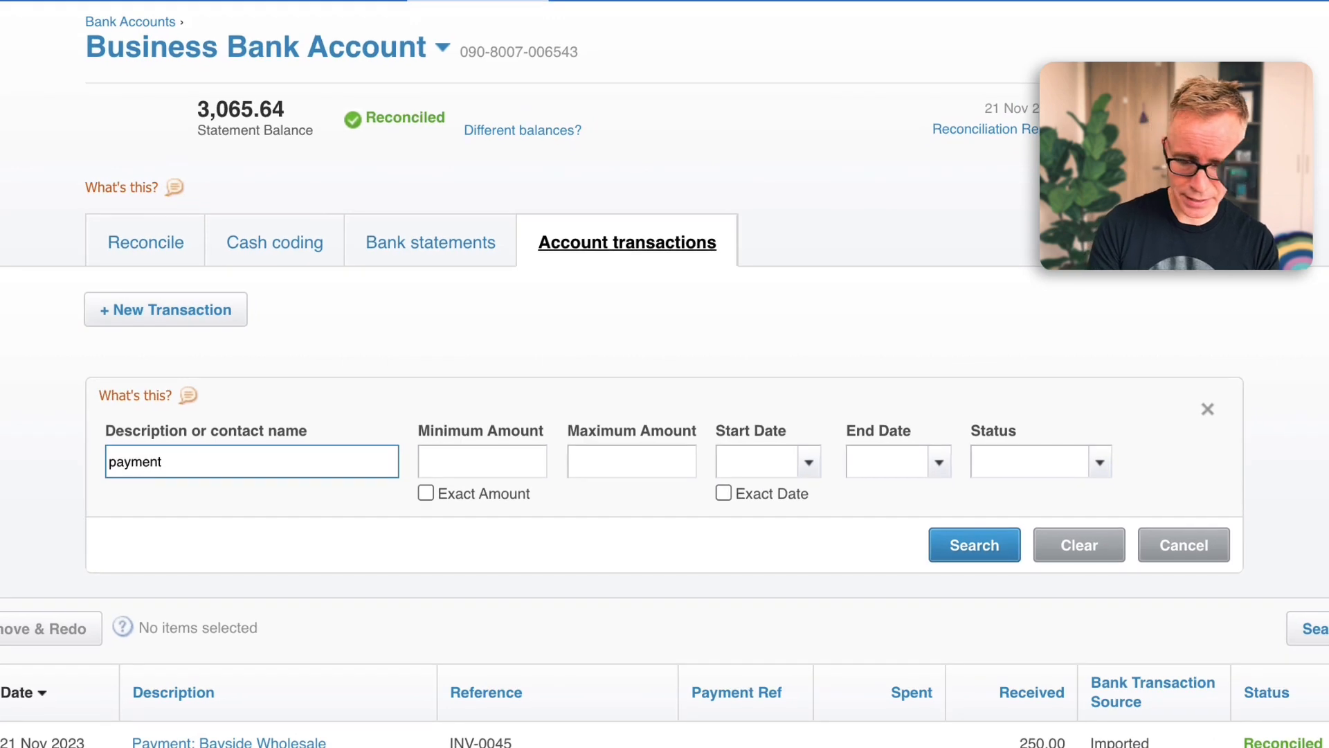
type("ayside")
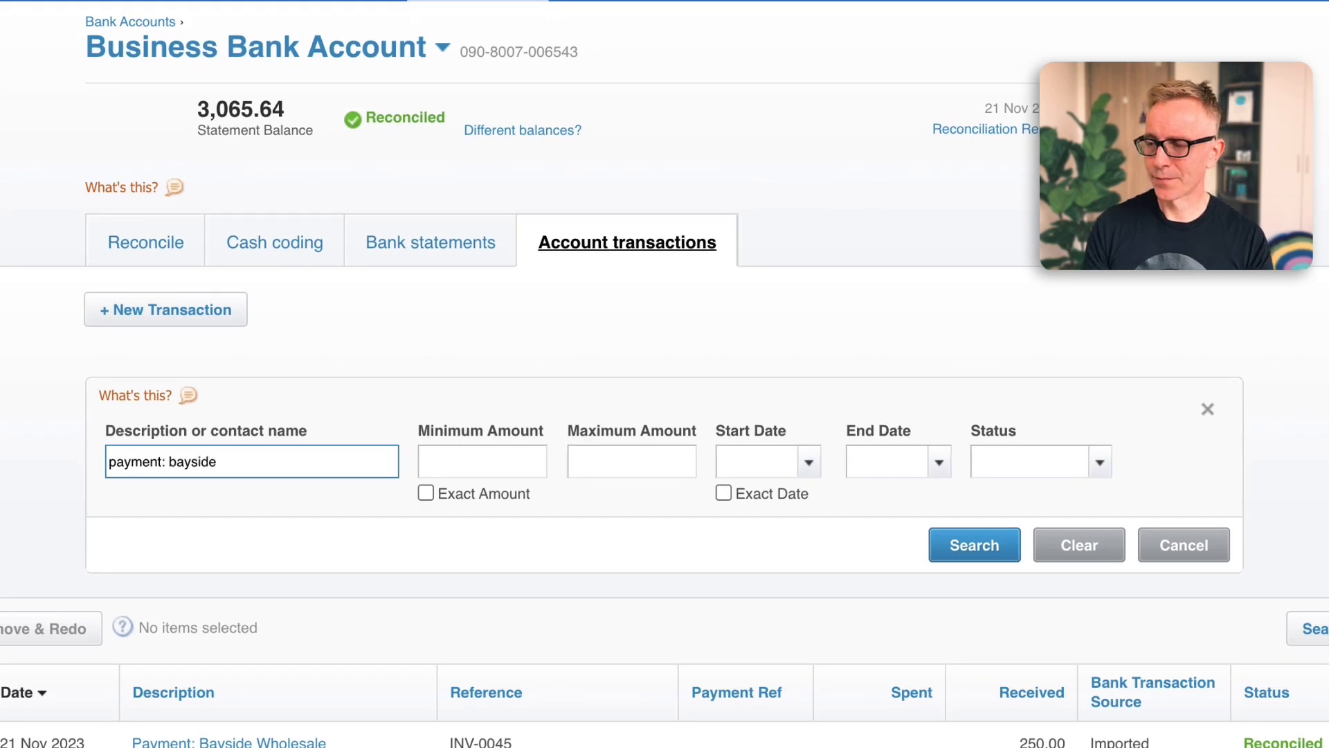
key("Return")
scroll(665, 415, "down", 4)
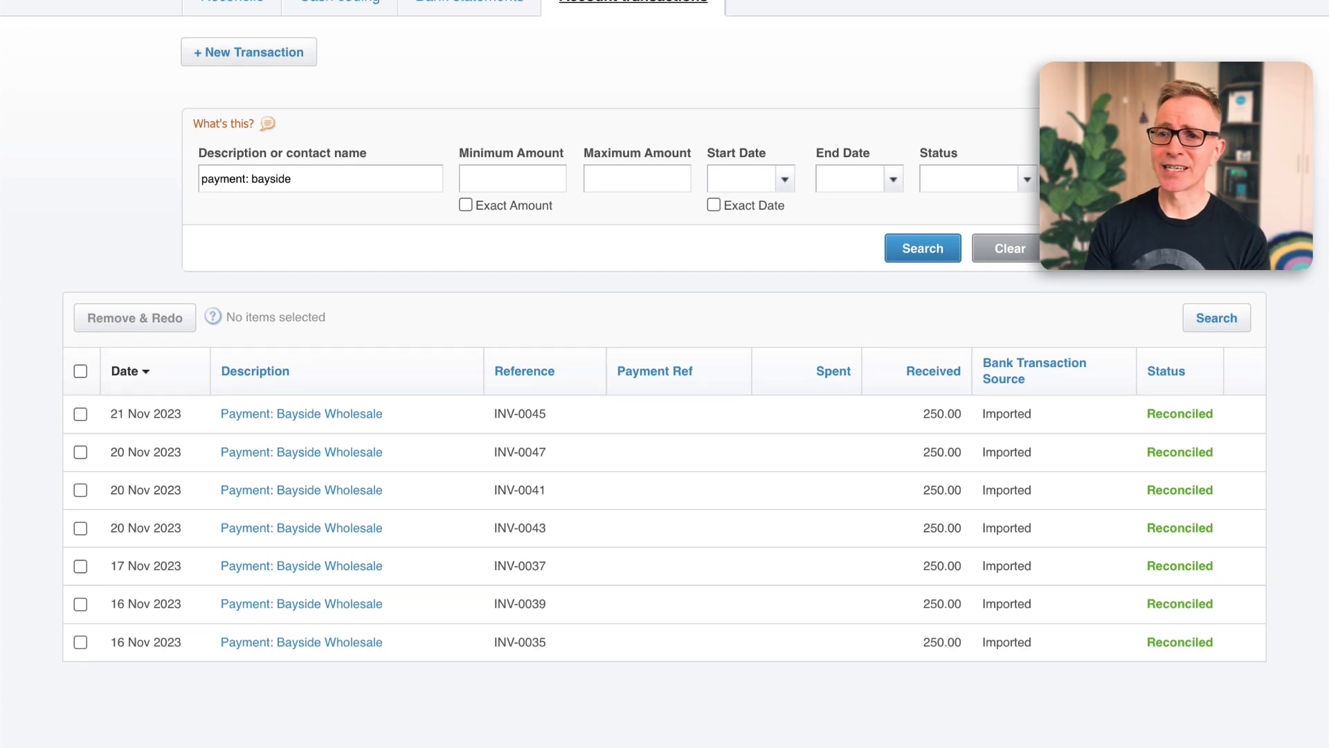
Select all seven Bayside Wholesale payments and remove them with Remove & Redo, confirming the removal
left_click(81, 371)
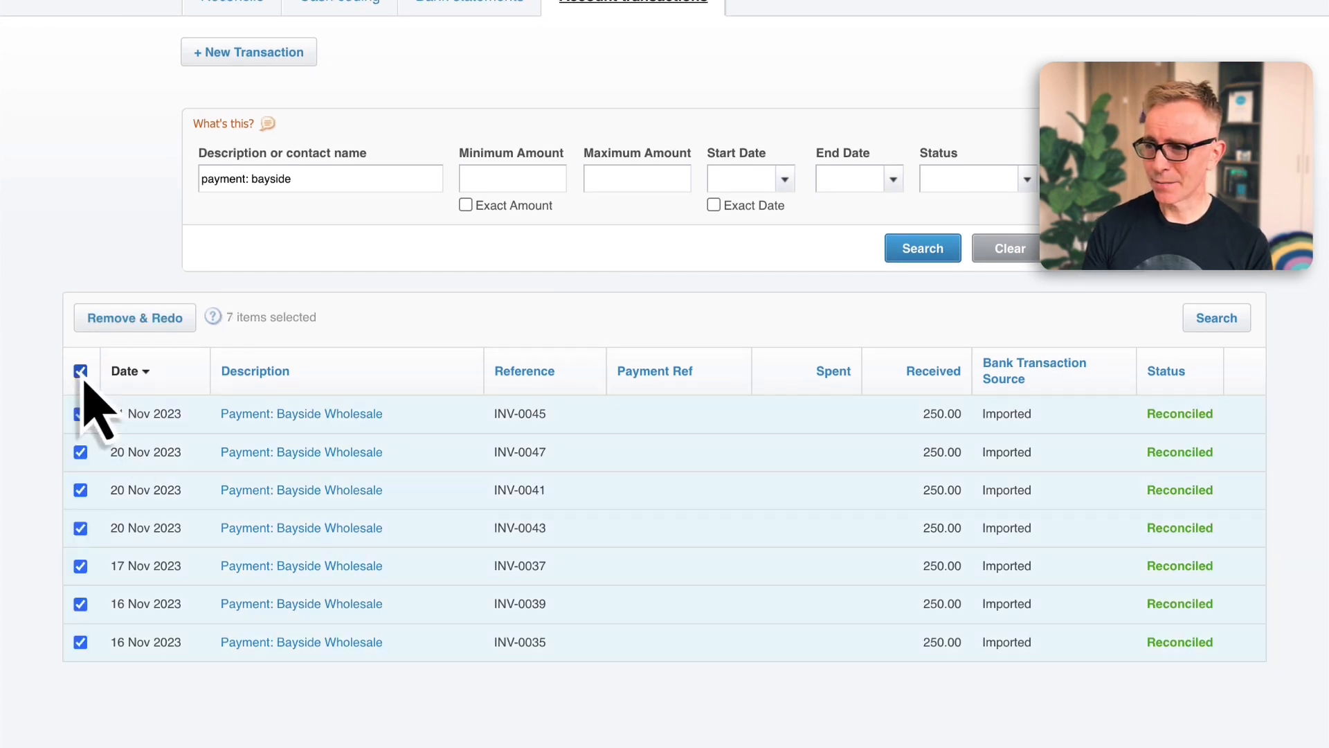
left_click(126, 323)
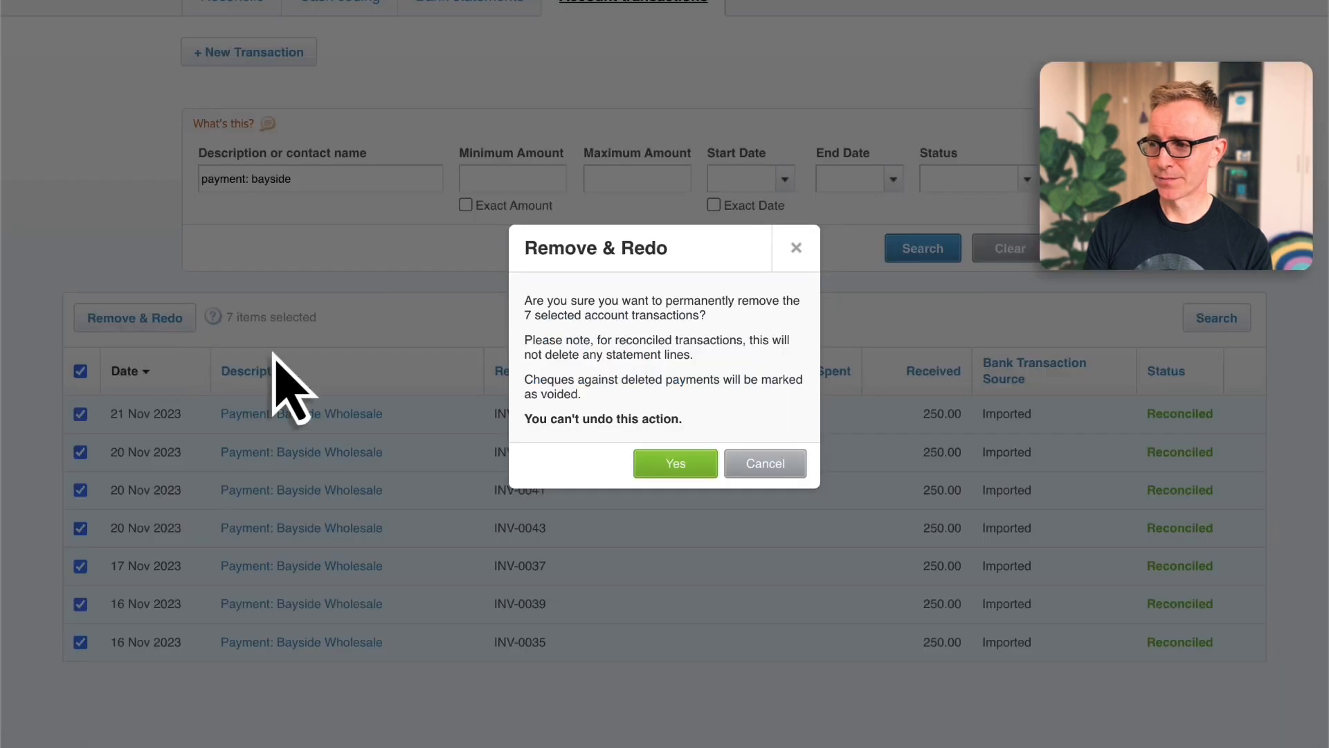
left_click(655, 471)
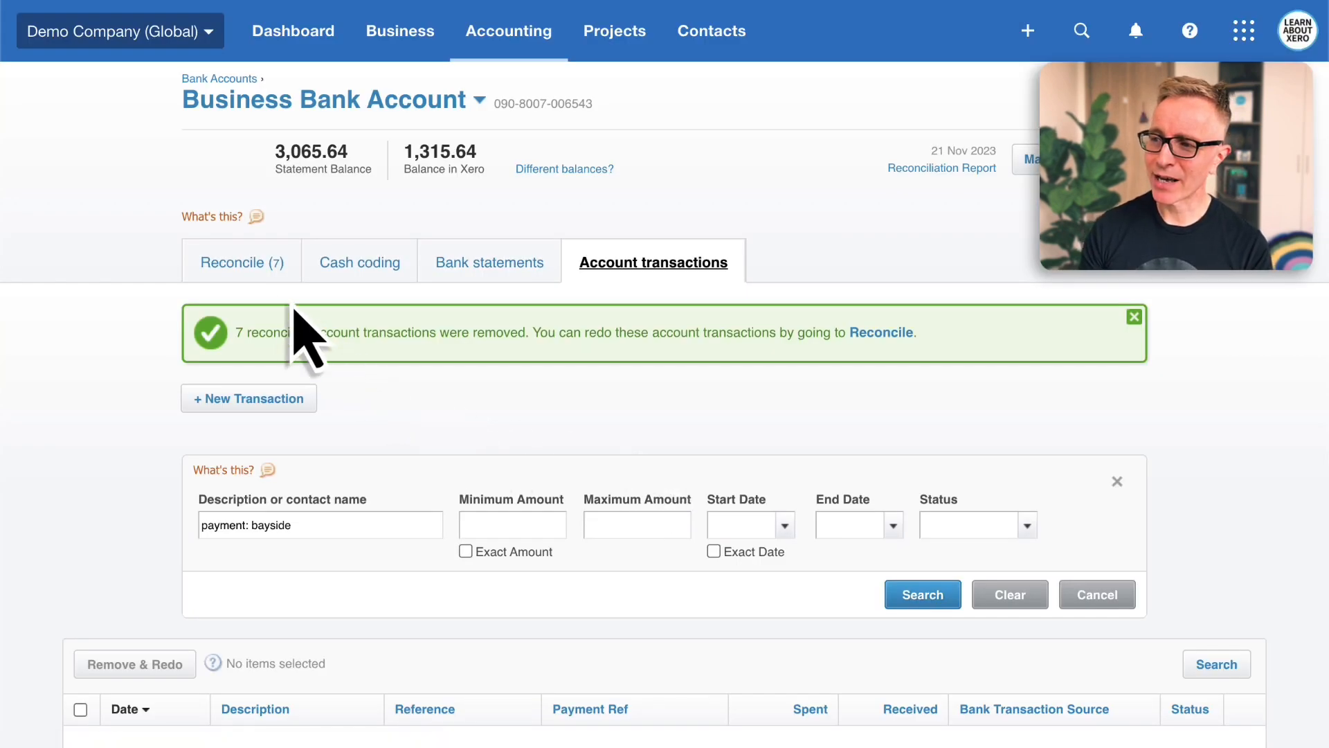
Reconcile the 16 Nov 2023 Bayside 250.00 line by searching matches for "club" and matching the 2 Nov Bayside Club invoice INV-0036
left_click(270, 277)
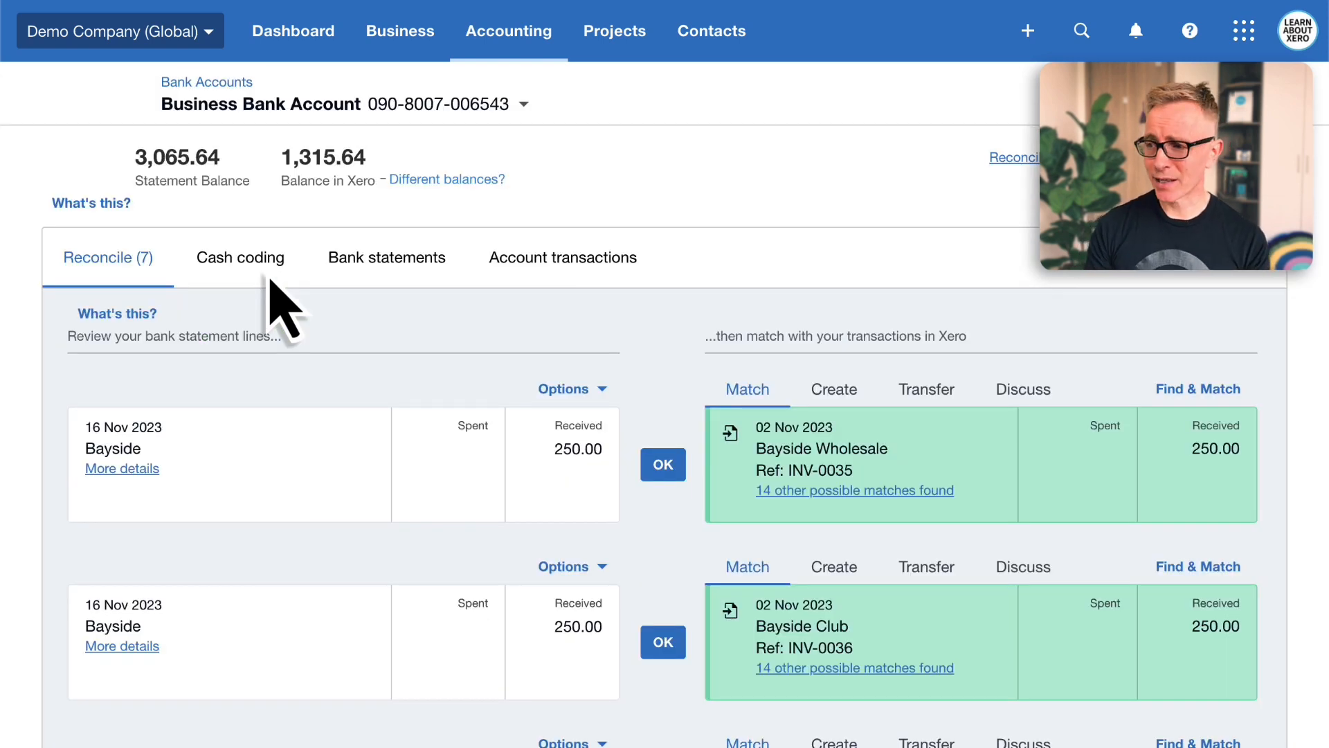
scroll(283, 308, "down", 5)
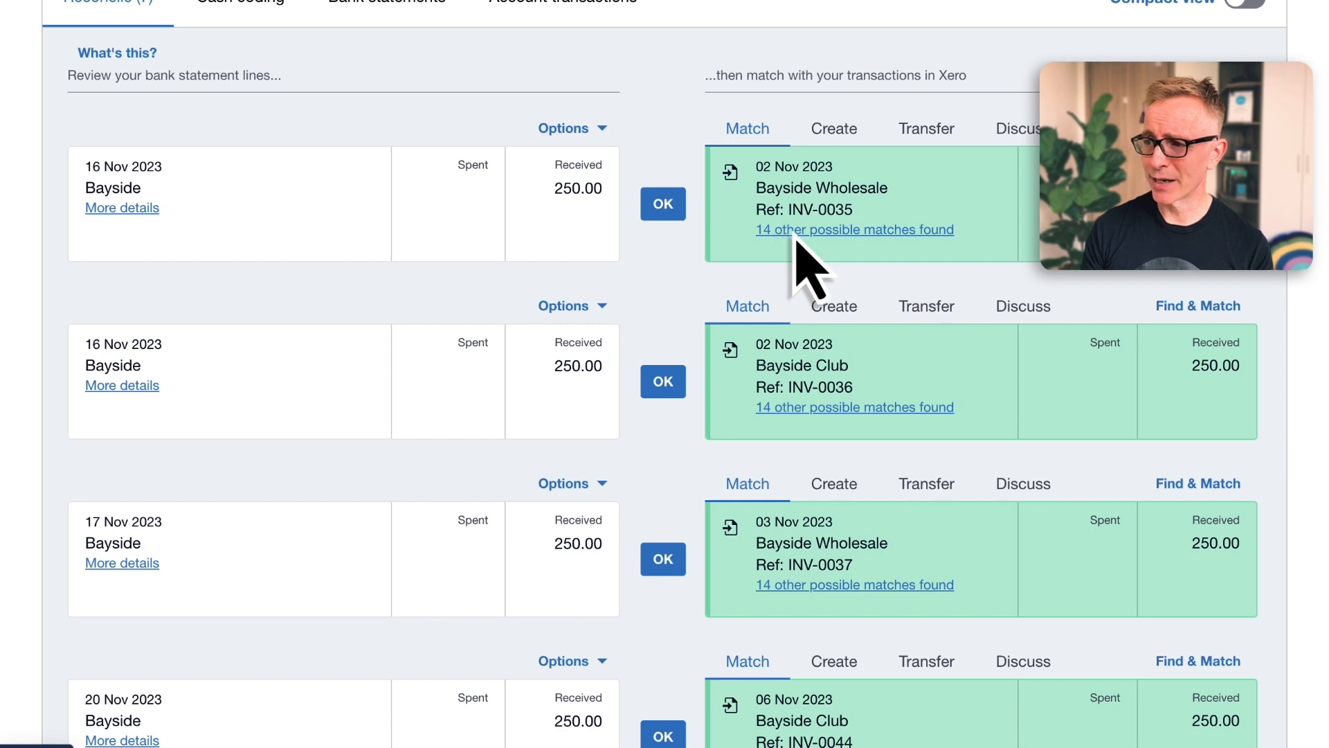
left_click(796, 231)
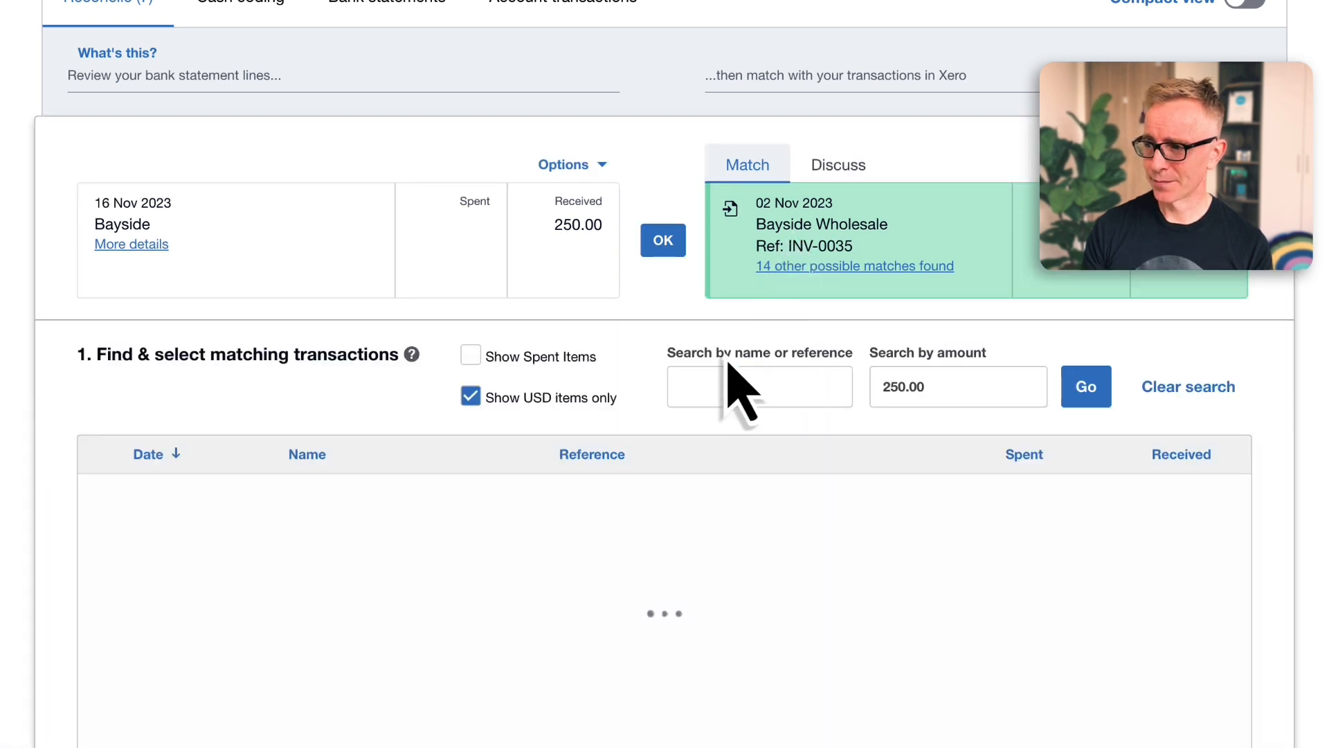
left_click(716, 392)
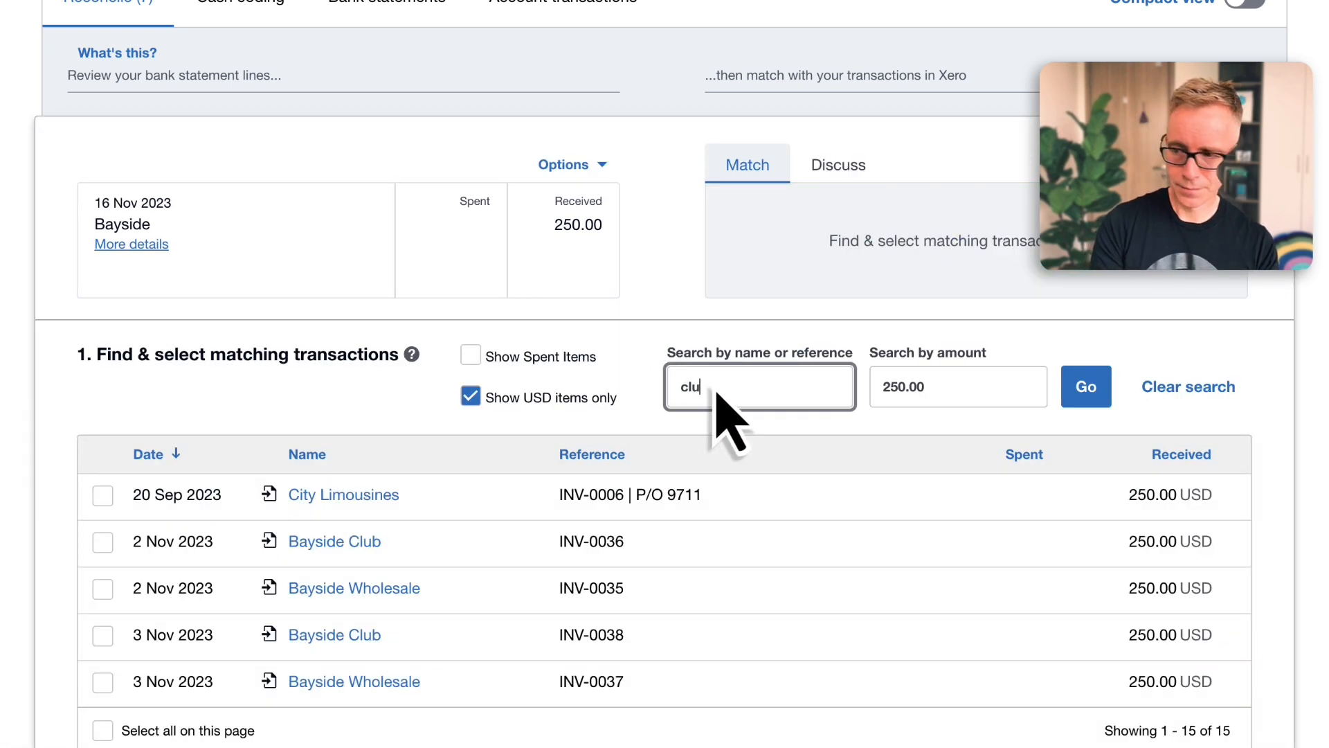
type("club")
key("Return")
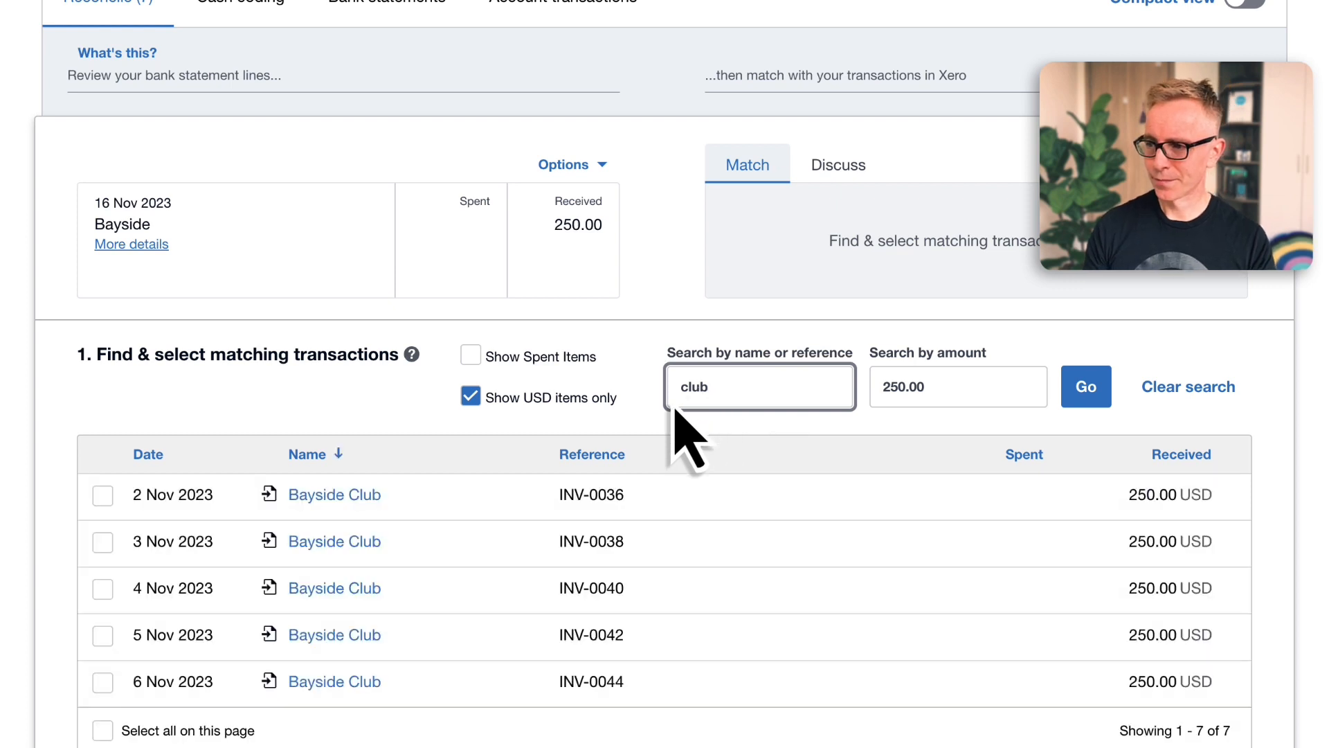
left_click(104, 502)
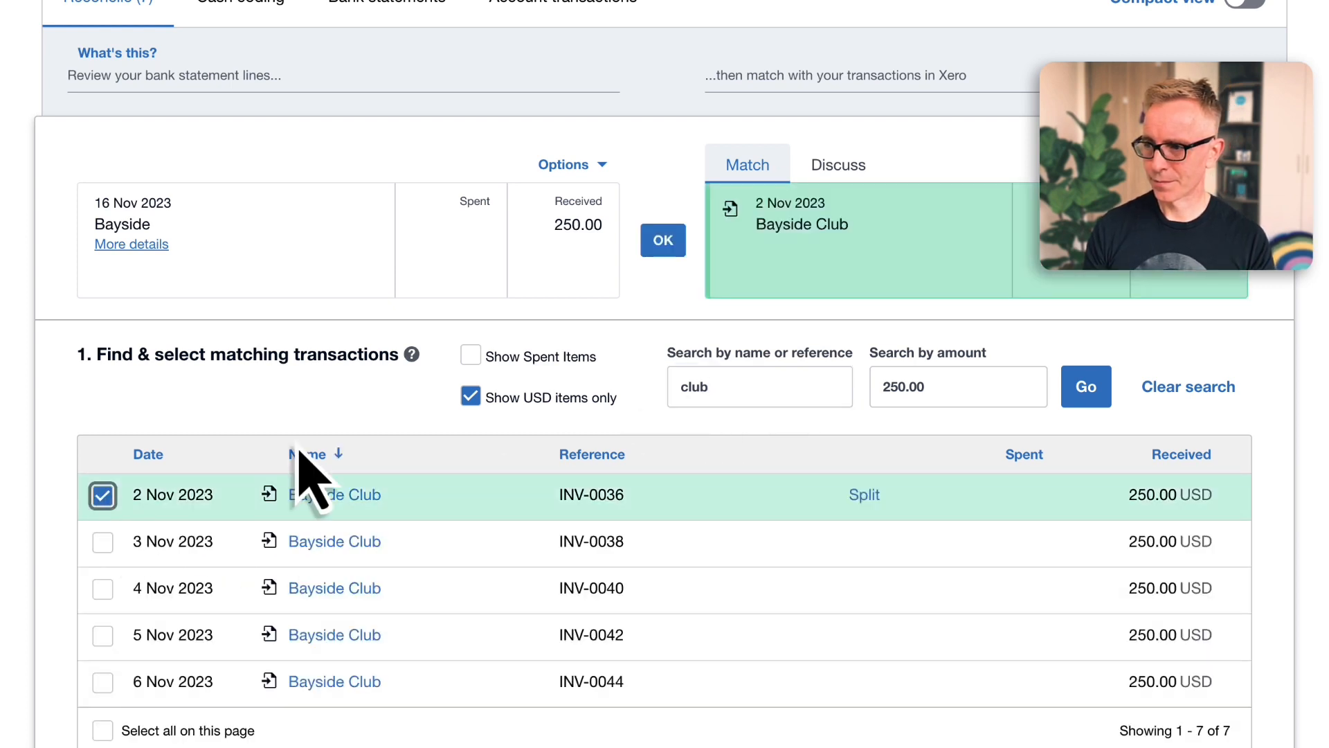
left_click(661, 246)
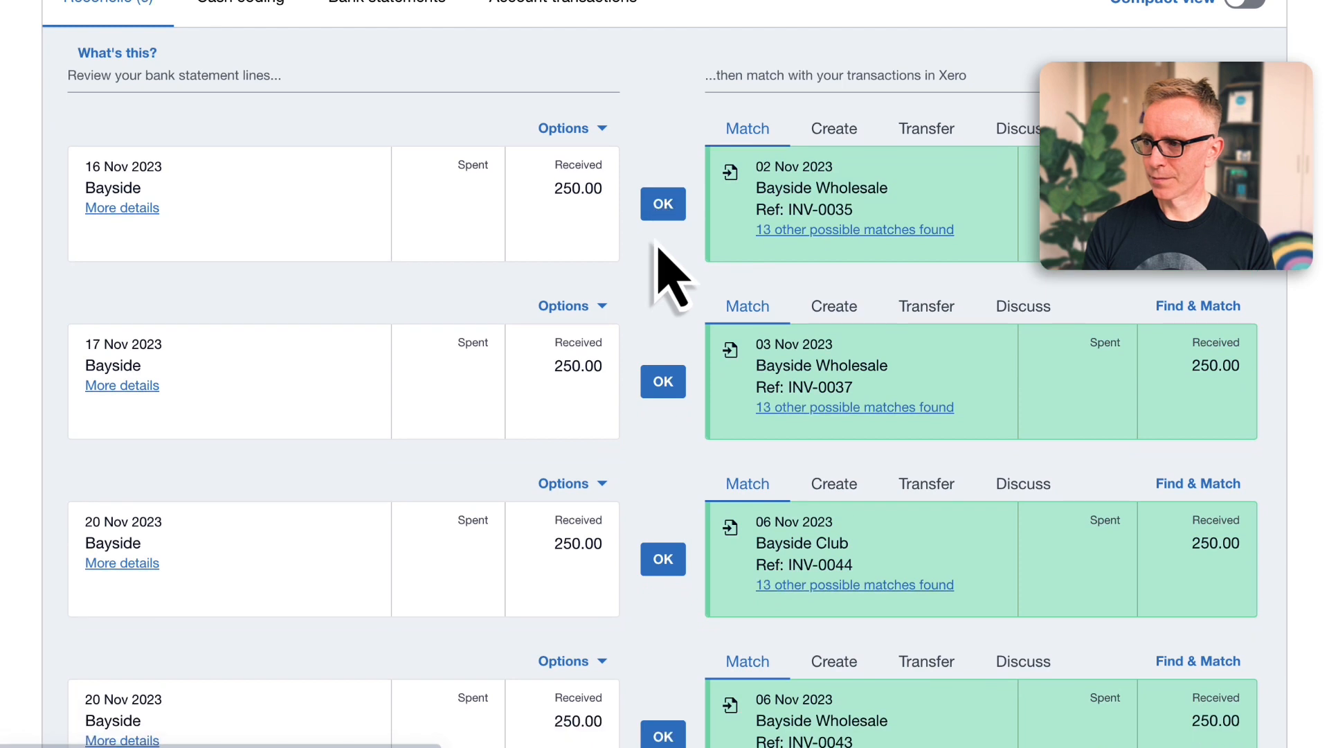
Reconcile the 16 Nov 2023 Bayside 250.00 line by searching matches for "club" and matching the 3 Nov Bayside Club invoice INV-0038
left_click(762, 230)
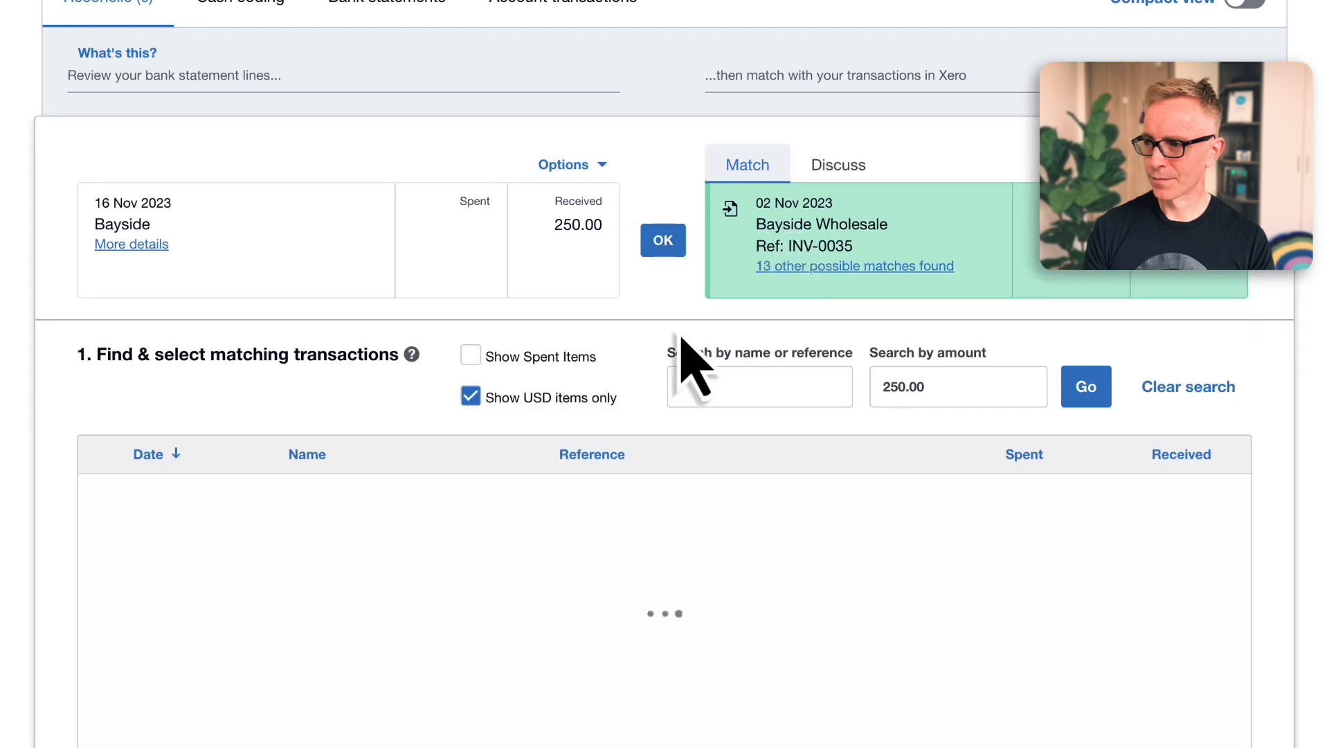
left_click(710, 389)
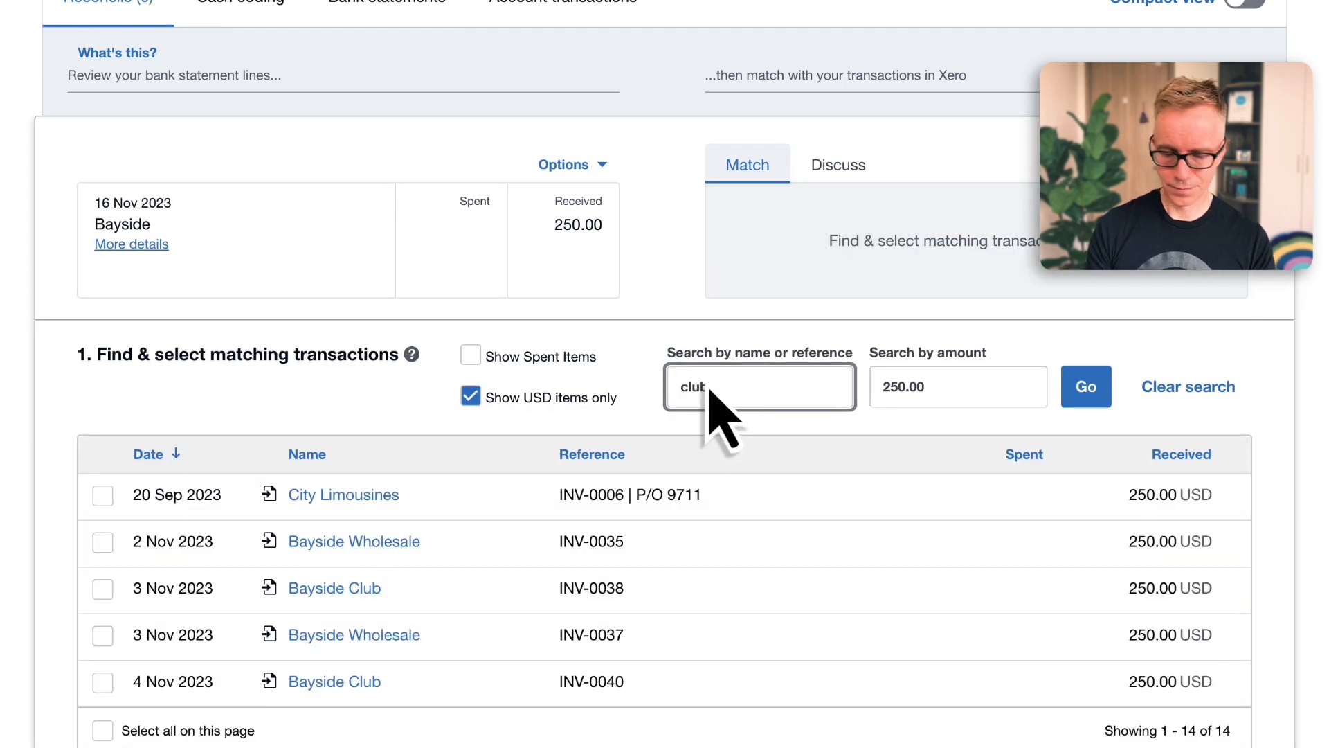
left_click(1086, 391)
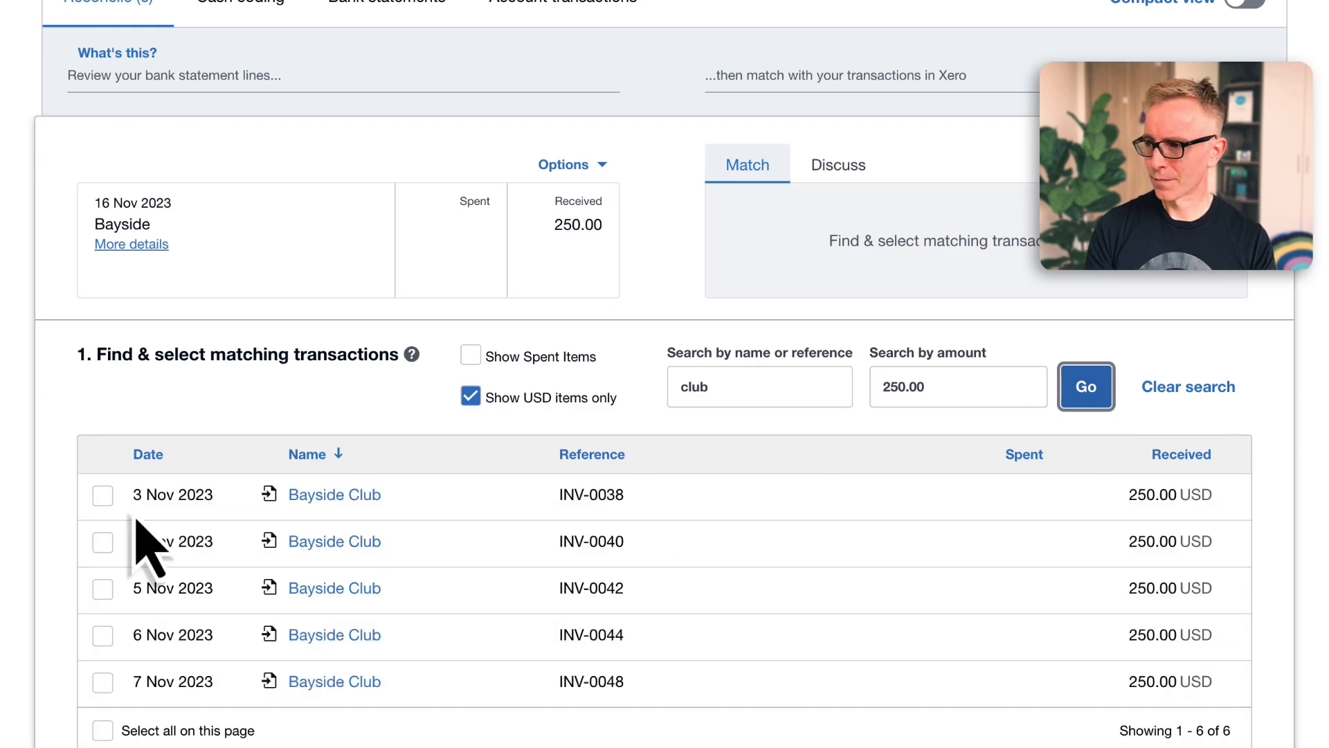
left_click(102, 496)
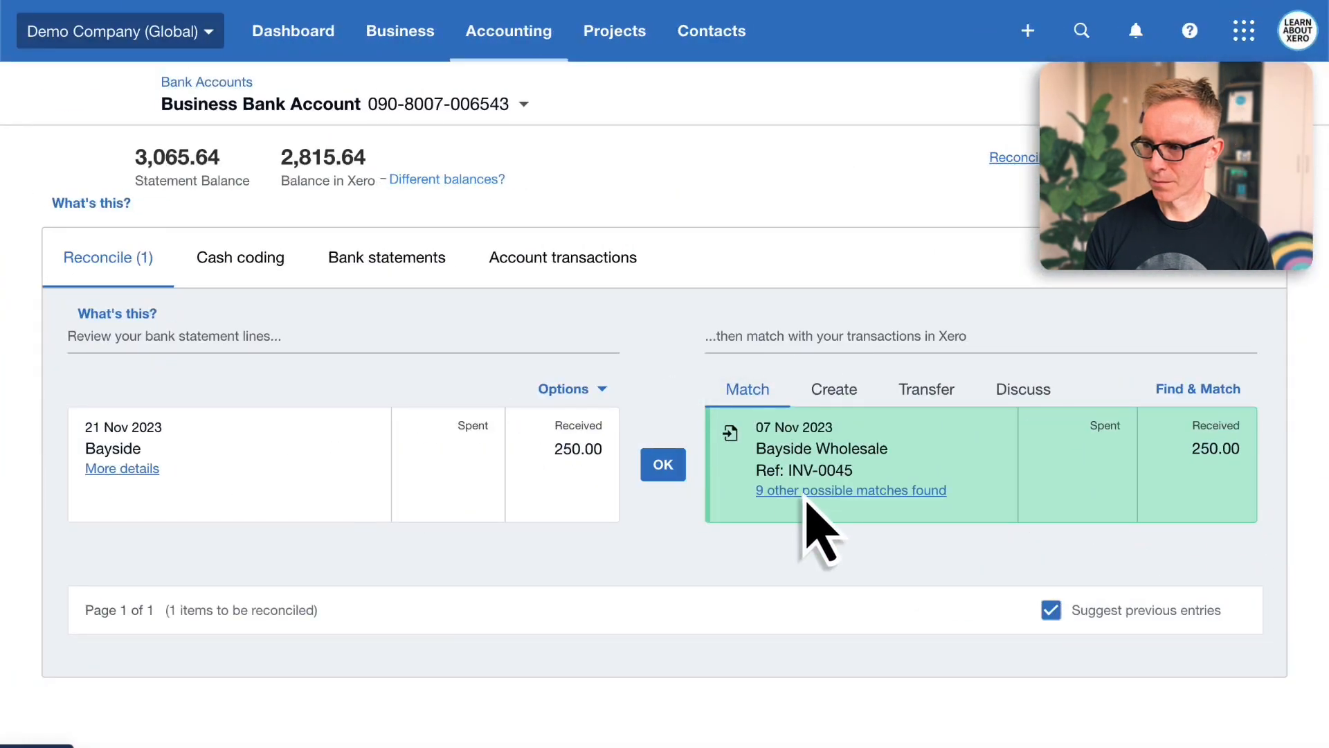
Reconcile the 21 Nov 2023 Bayside 250.00 line by searching matches for "club" and matching the 7 Nov Bayside Club invoice INV-0046
left_click(805, 493)
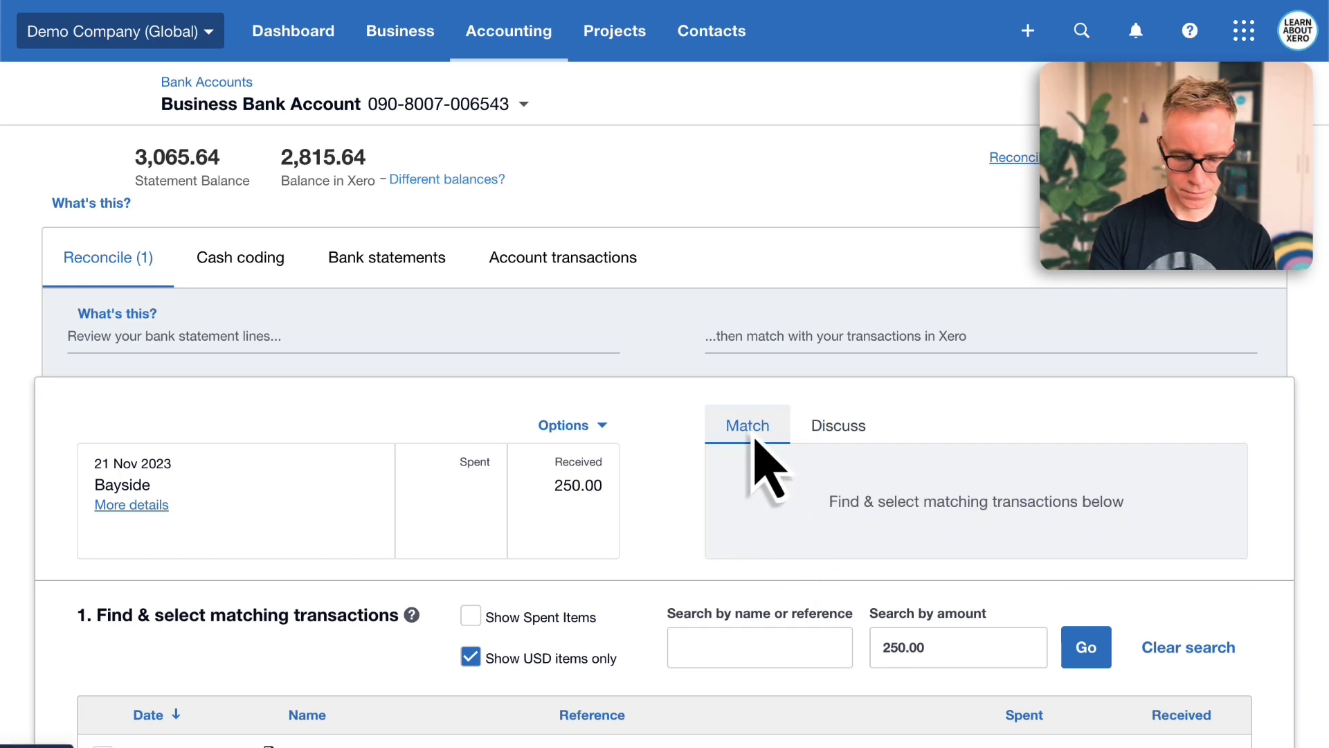
scroll(692, 489, "down", 5)
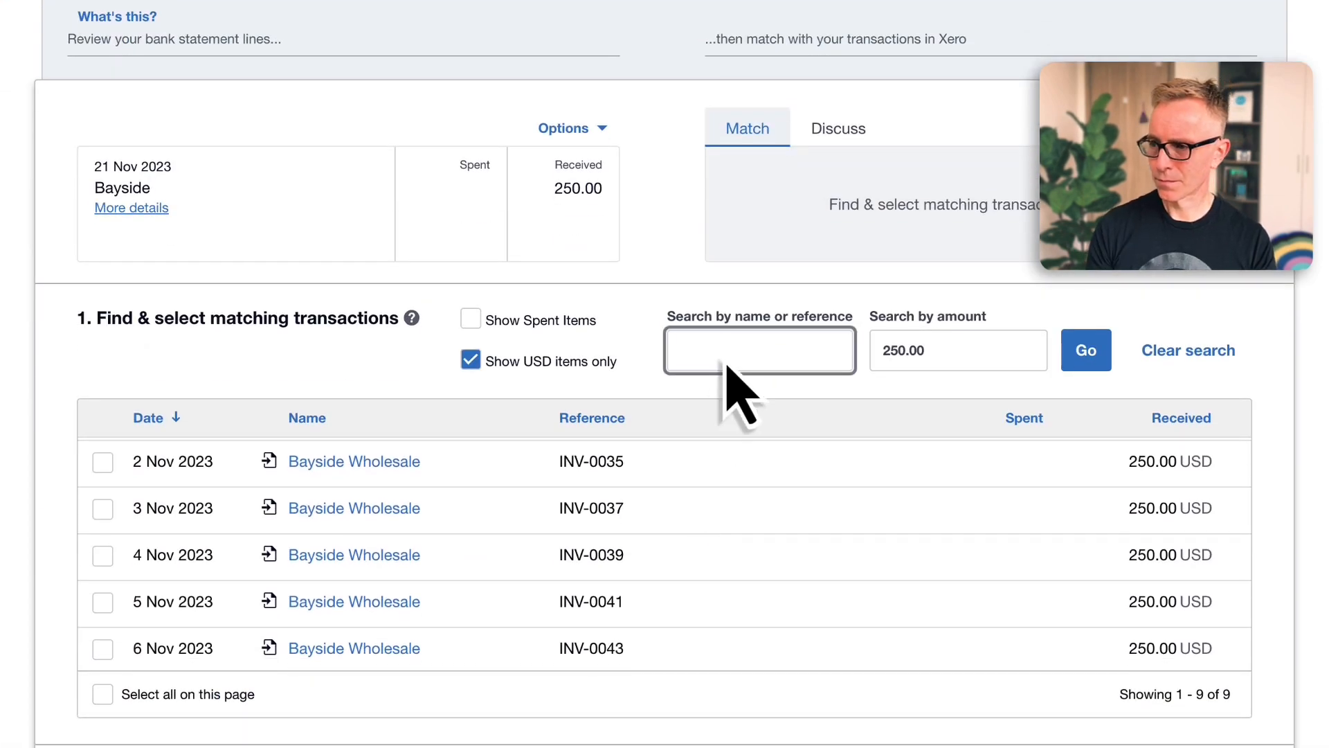
key("Return")
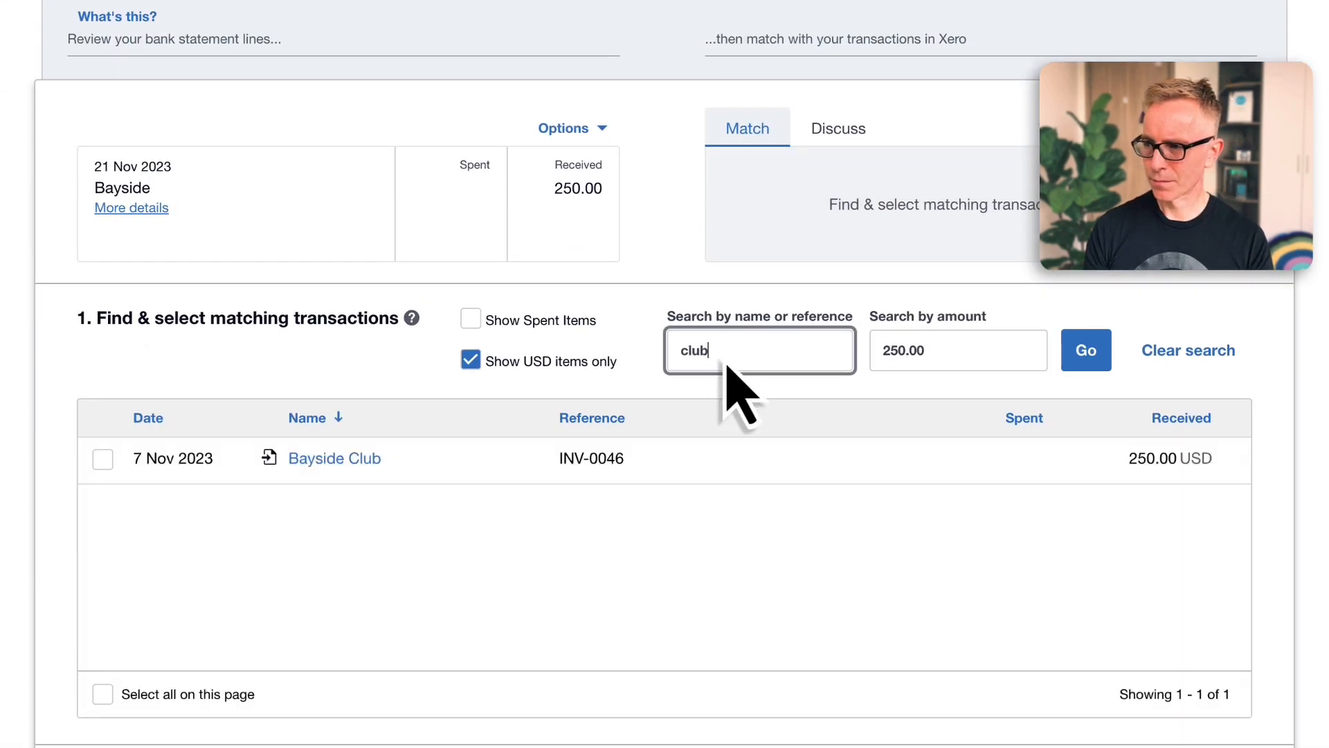
left_click(102, 459)
left_click(677, 216)
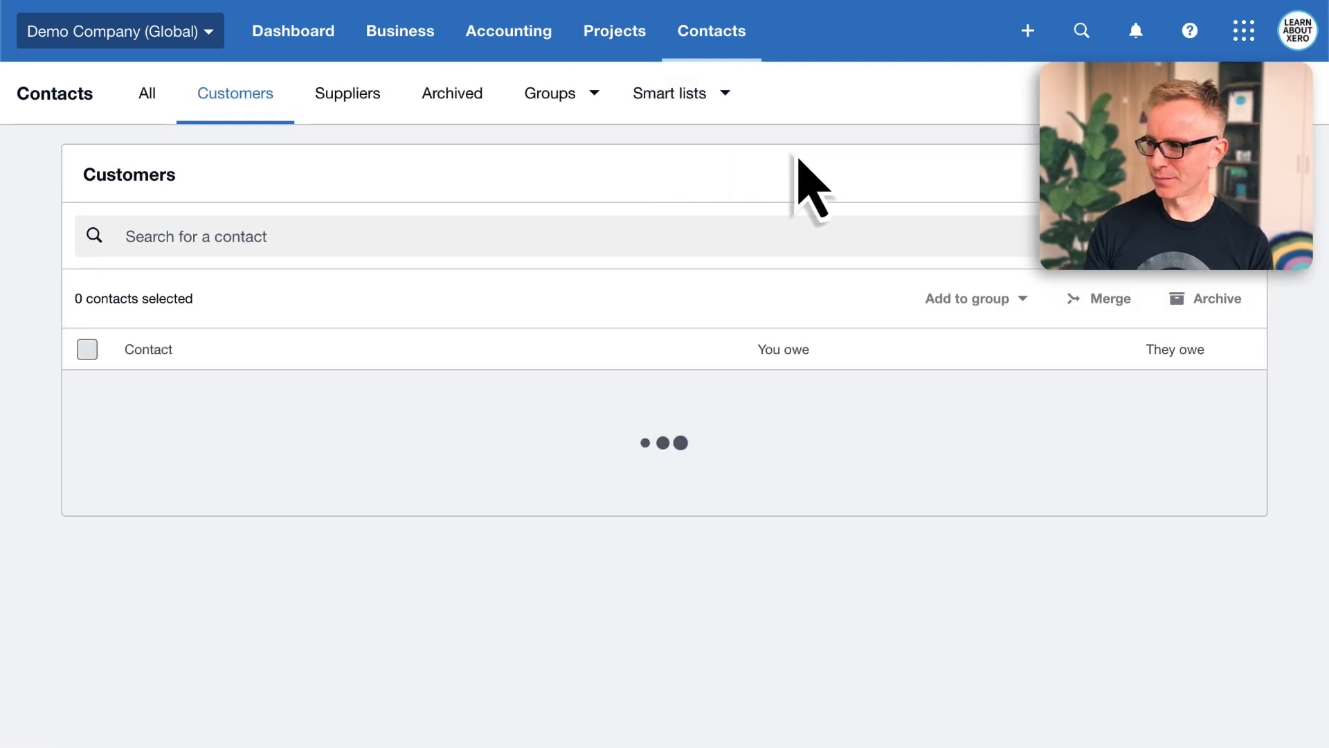
Browse the customers list in Contacts down to the Bayside Club and Bayside Wholesale contacts
scroll(813, 187, "down", 3)
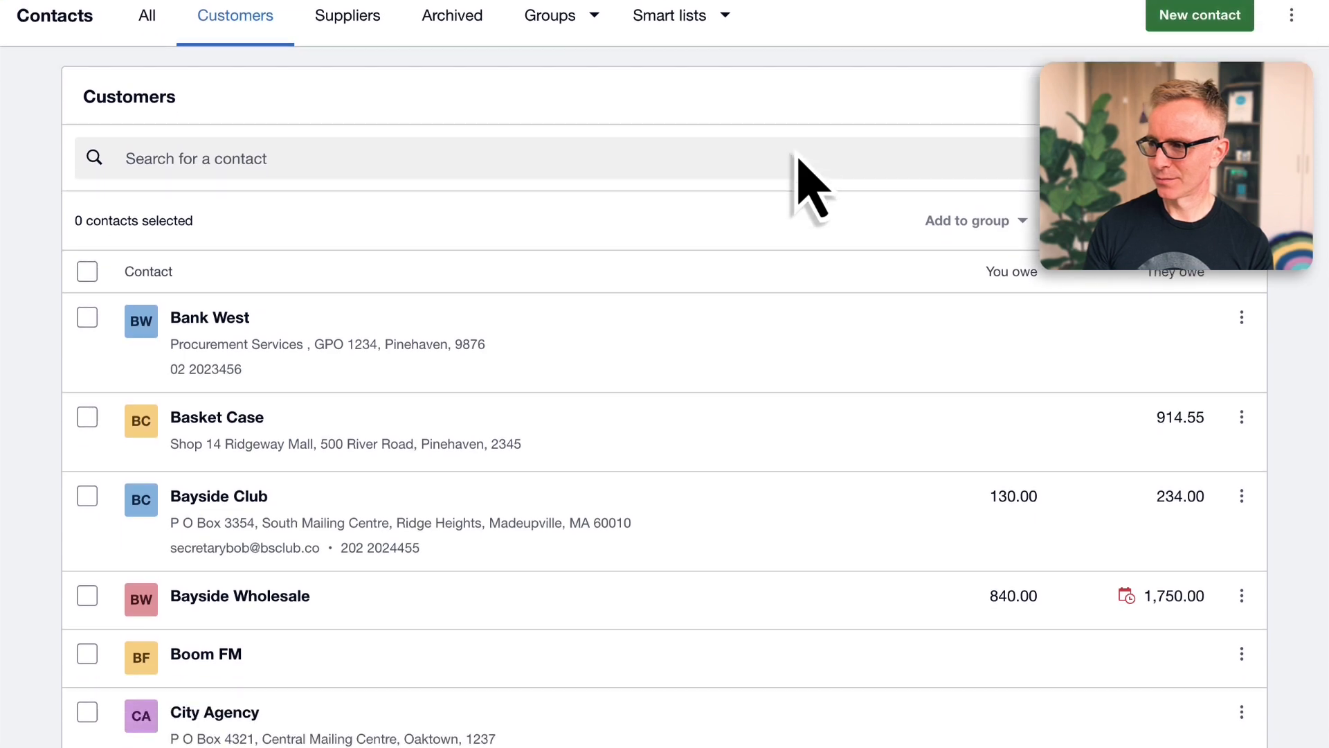